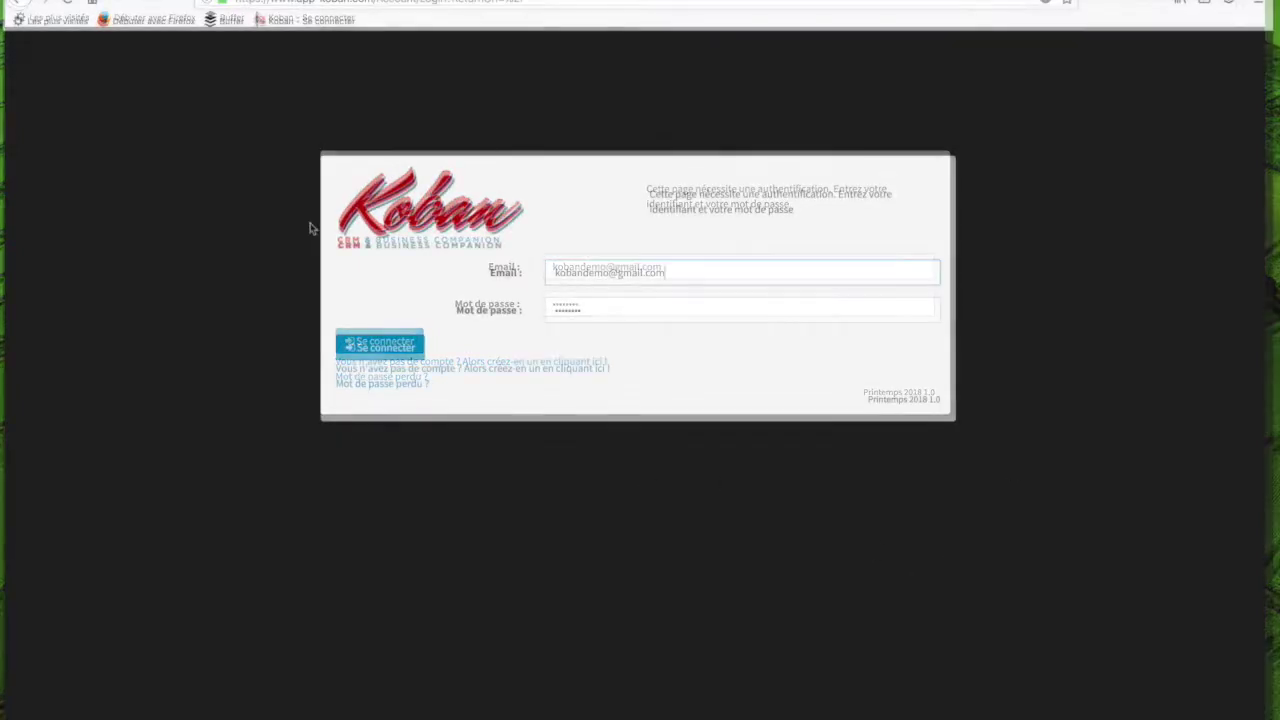
Log in with the prefilled credentials and open the Type de compte settings page.
click(389, 348)
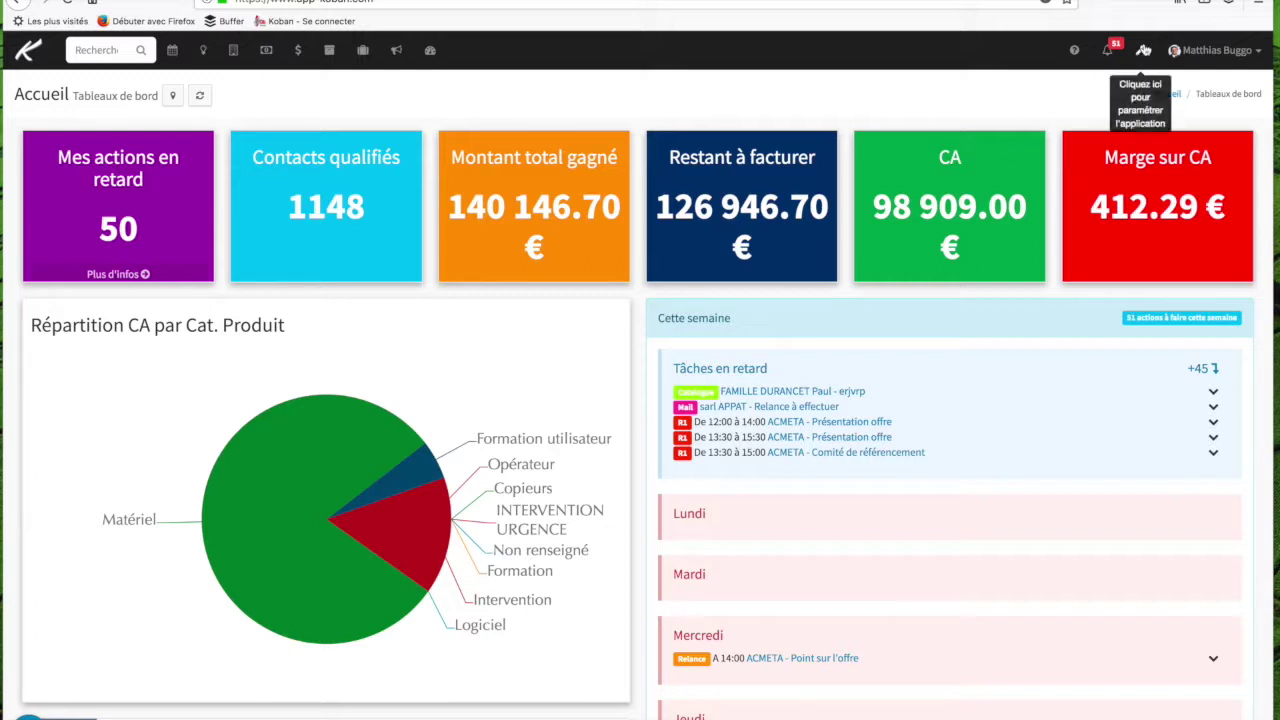
click(1142, 52)
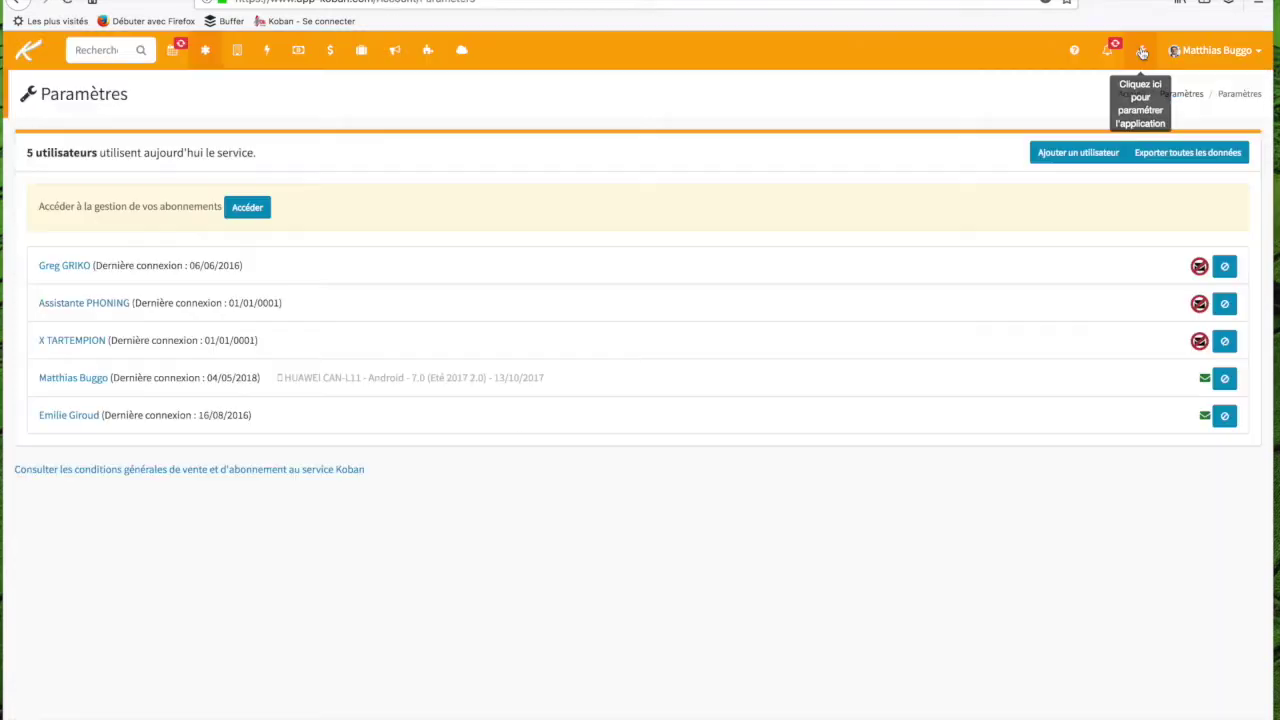
click(237, 52)
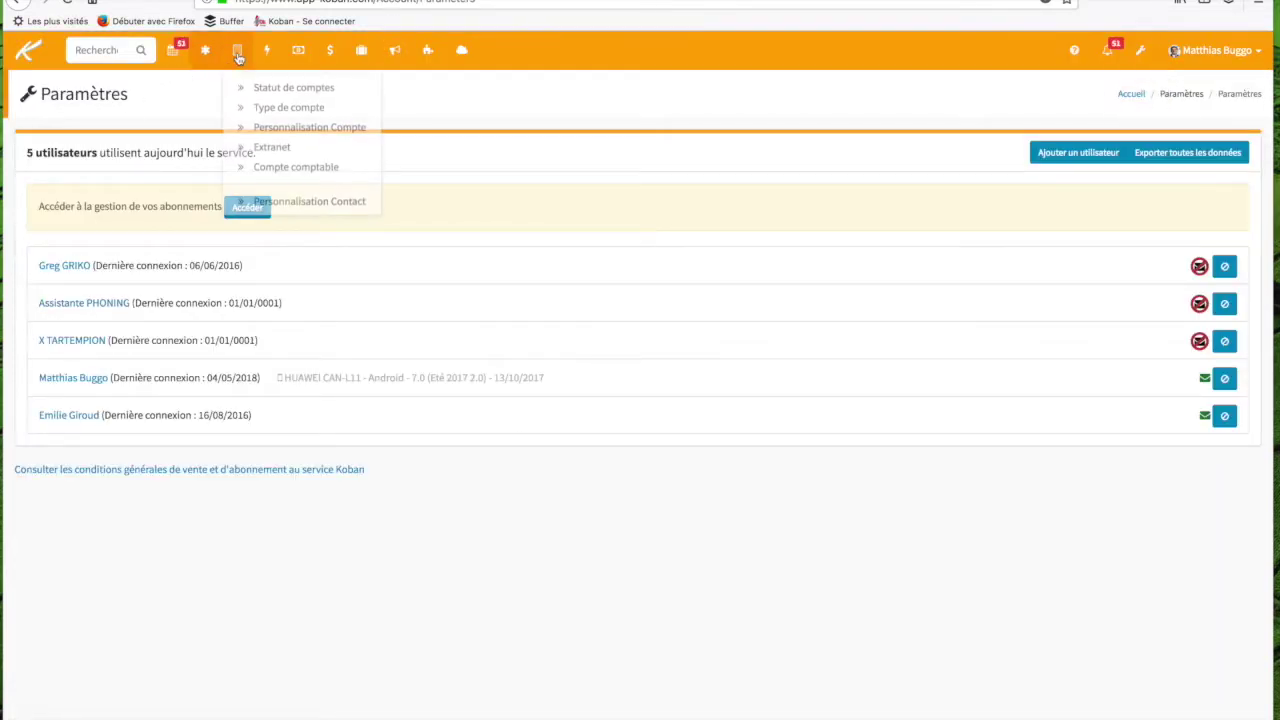
click(306, 105)
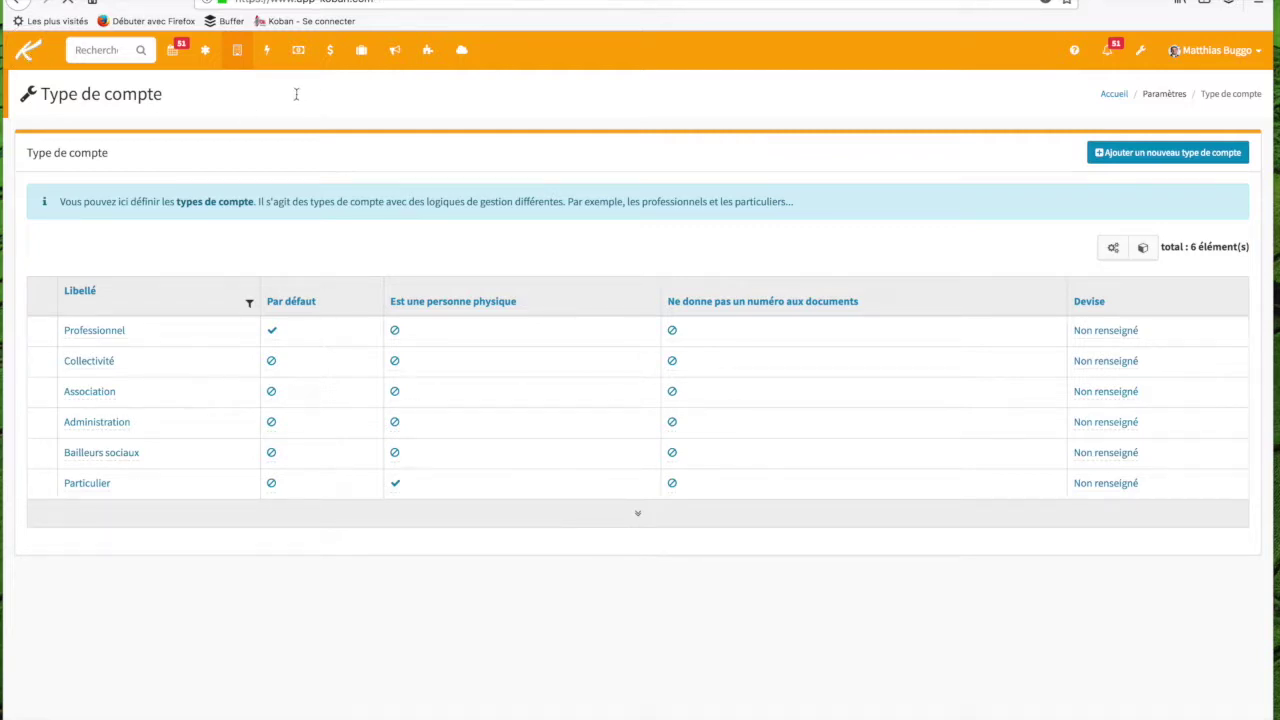
Open the Client accounts from the home page and display the record of a Particulier client.
click(234, 49)
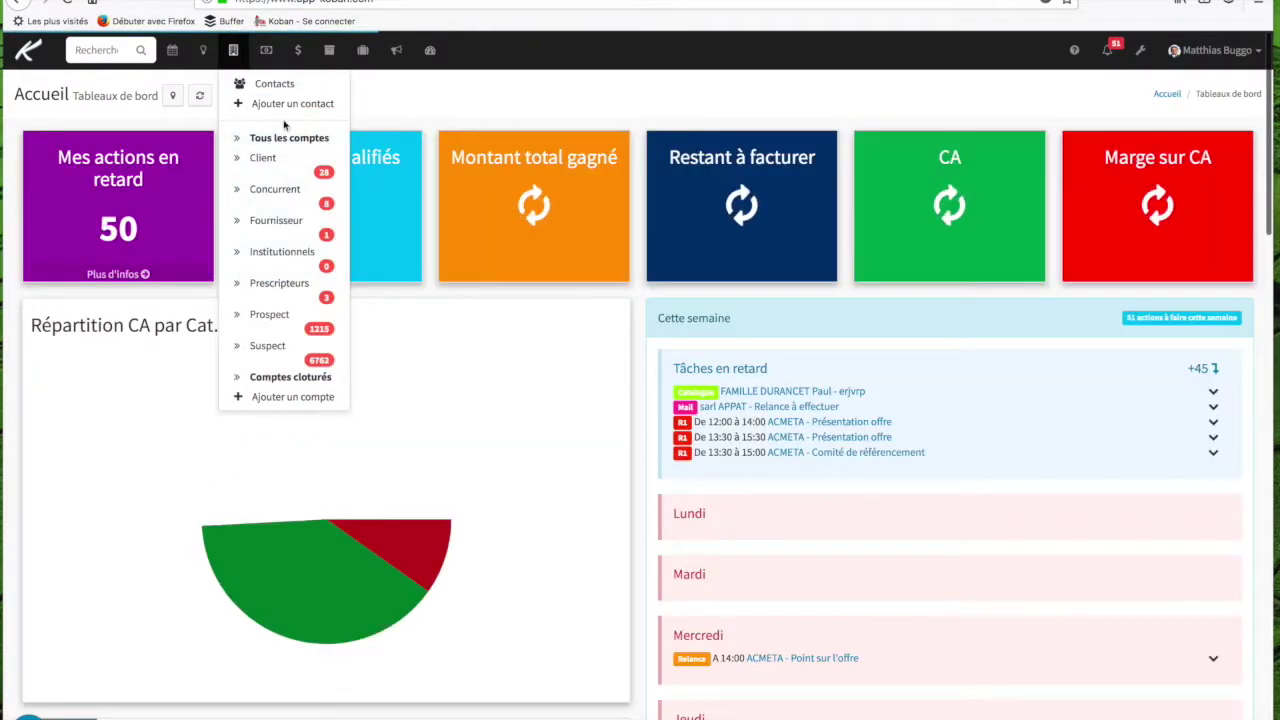
click(265, 158)
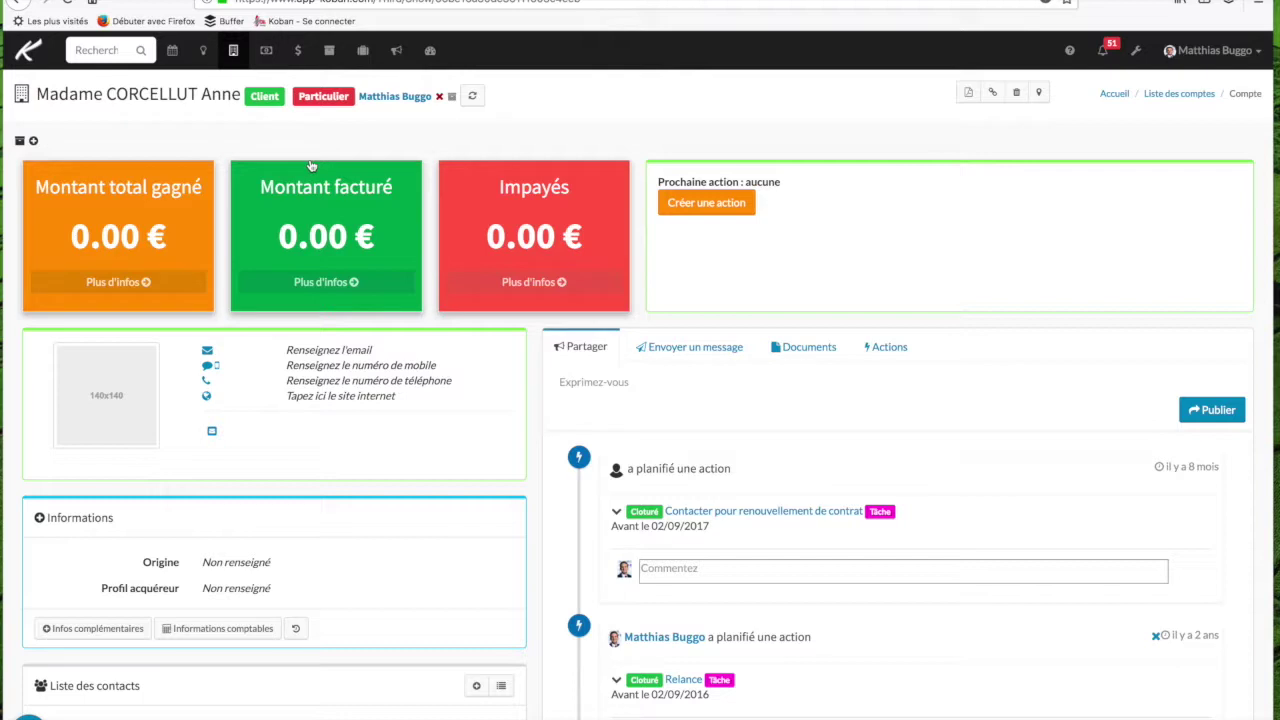
scroll(311, 165, down, 1)
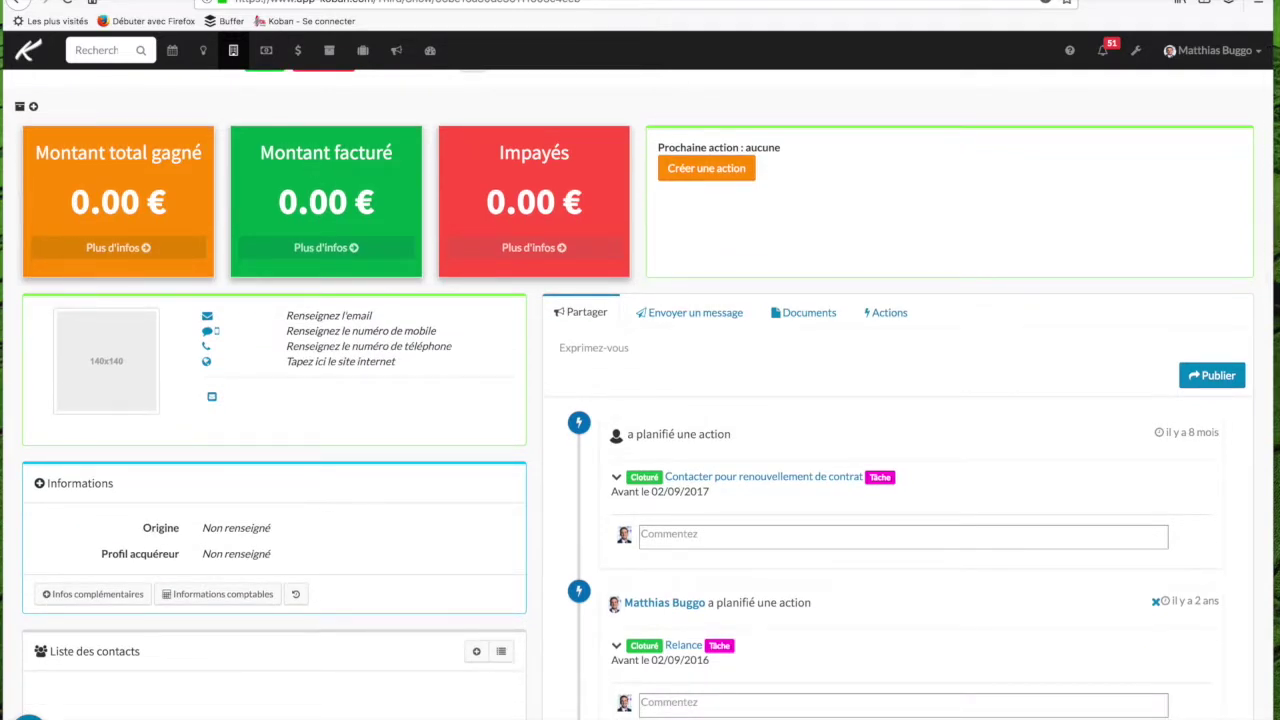
scroll(631, 398, up, 1)
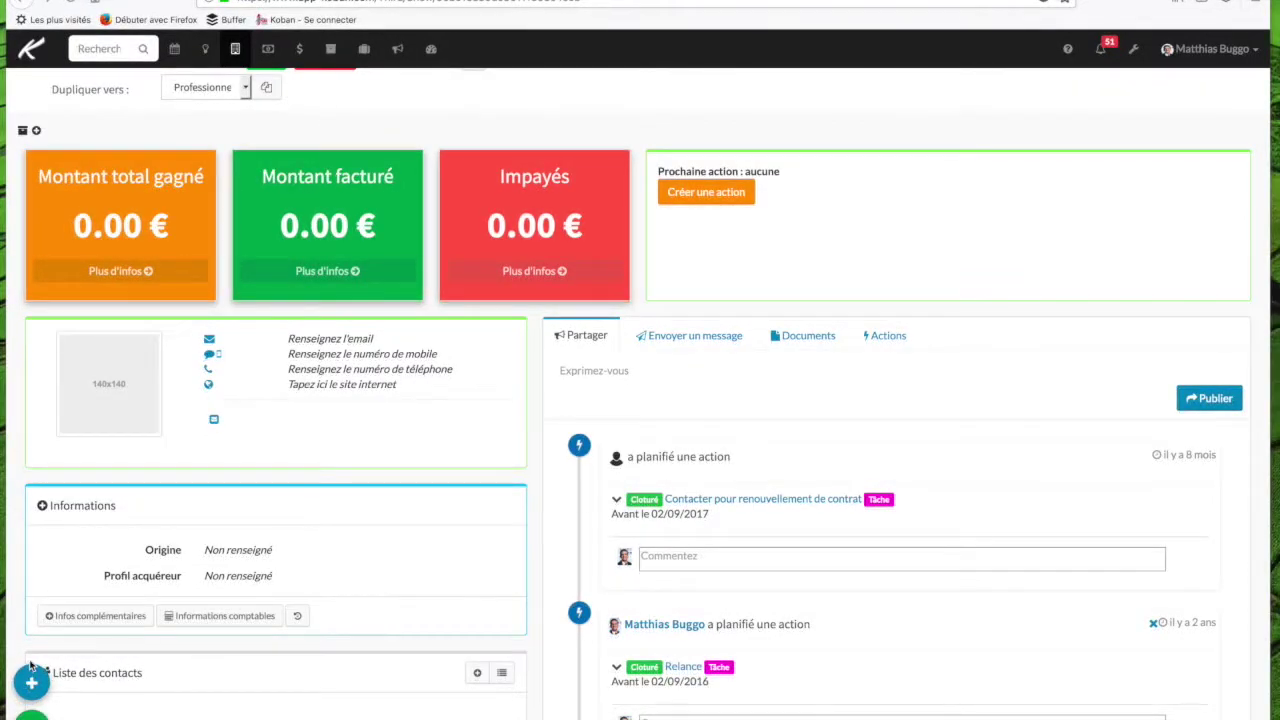
View the configuration of the account/contact information widget and close it without saving.
click(72, 689)
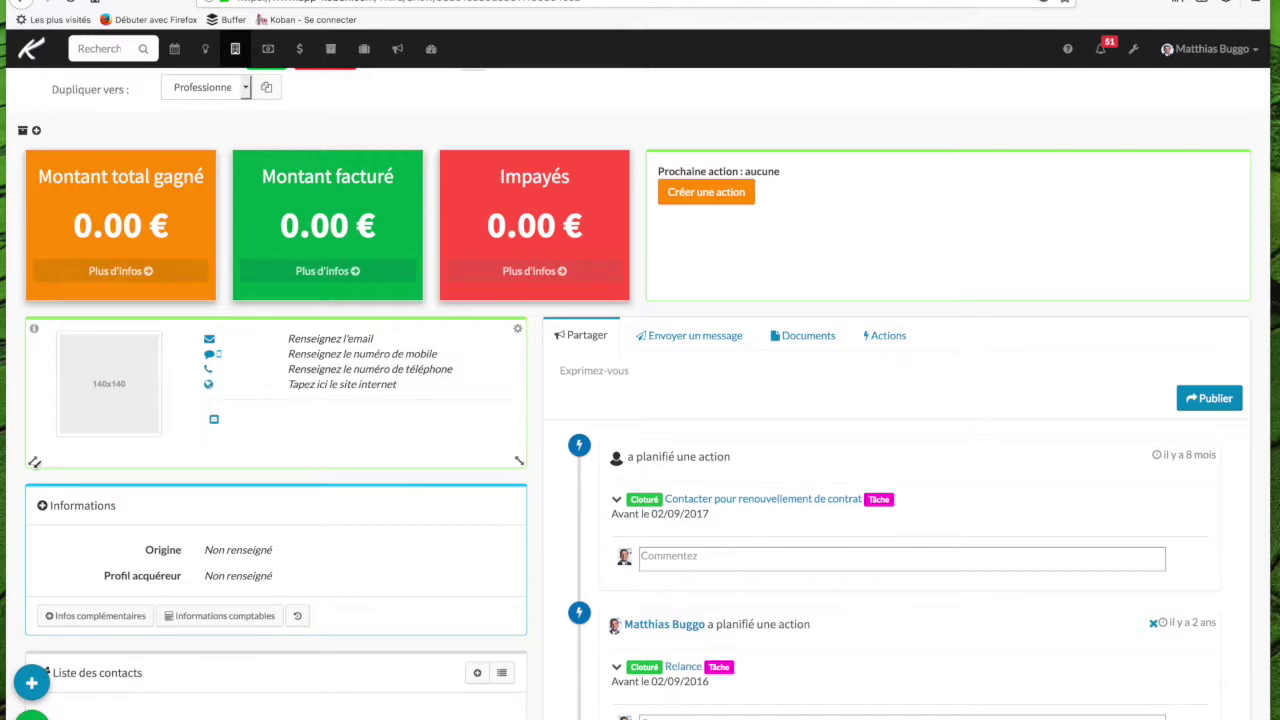
mouse_move(519, 461)
mouse_down()
mouse_move(571, 515)
mouse_move(494, 449)
mouse_move(526, 486)
mouse_move(519, 460)
mouse_up()
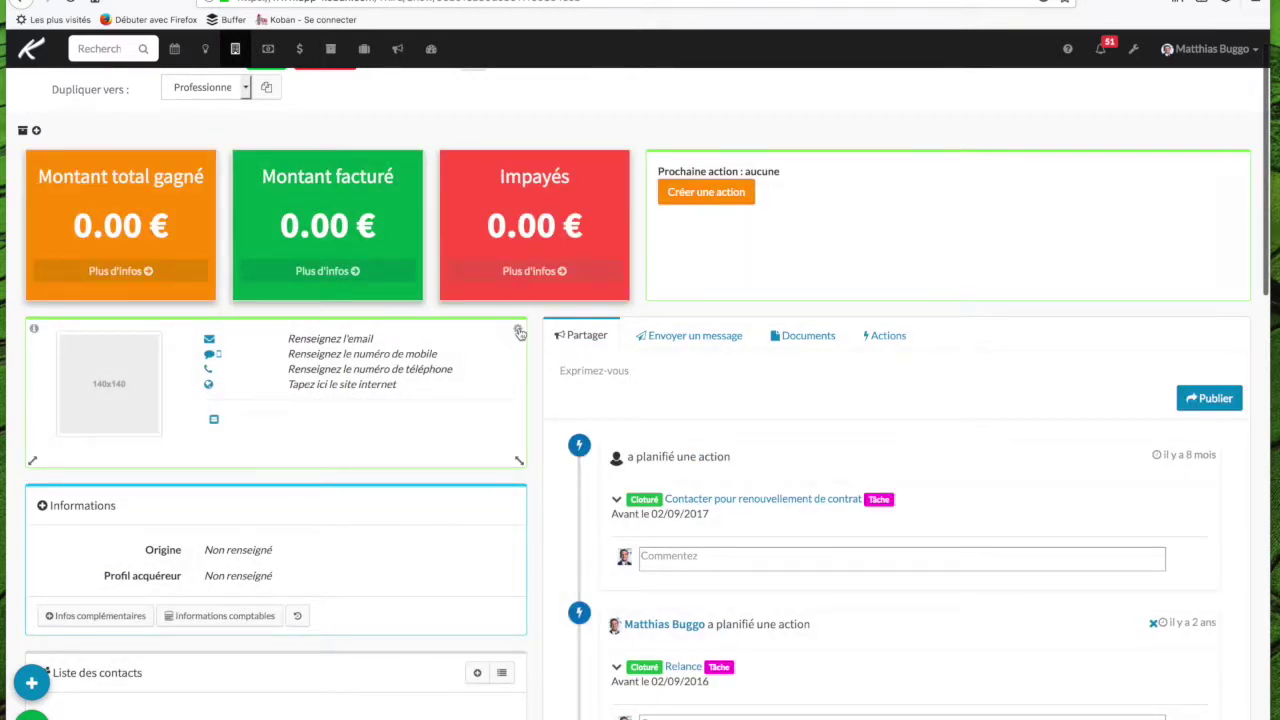
click(519, 332)
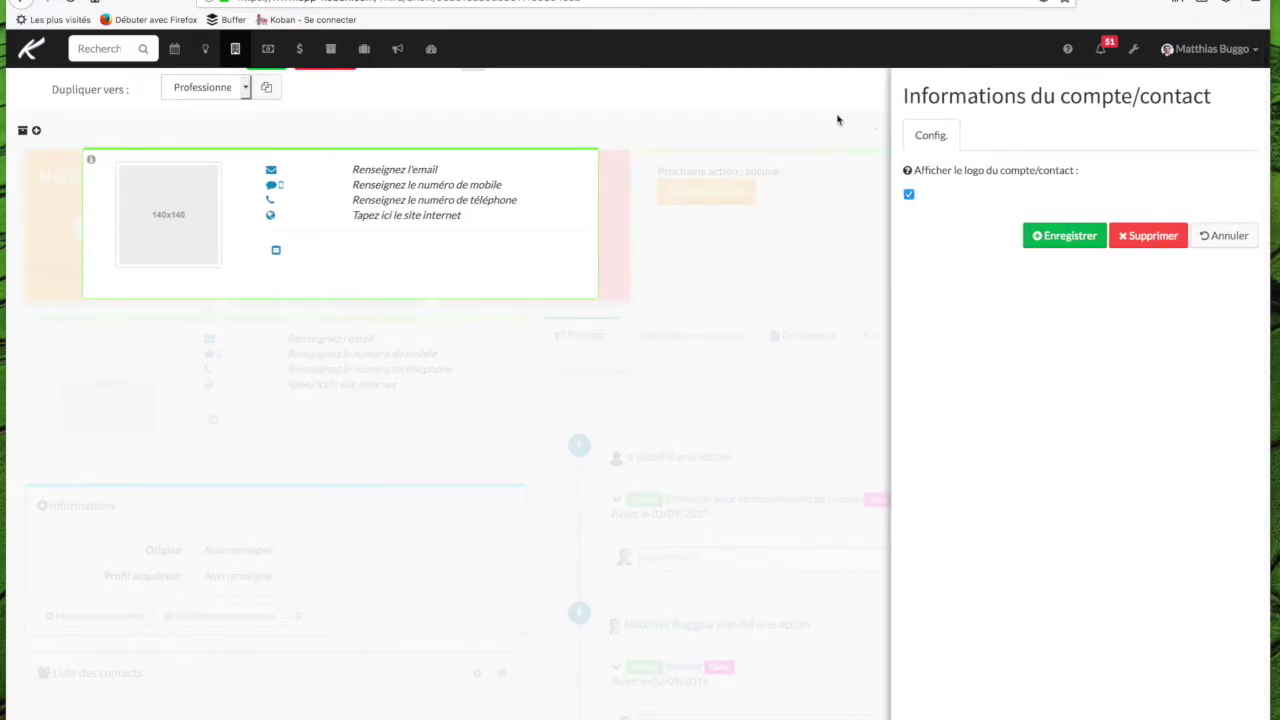
click(1213, 242)
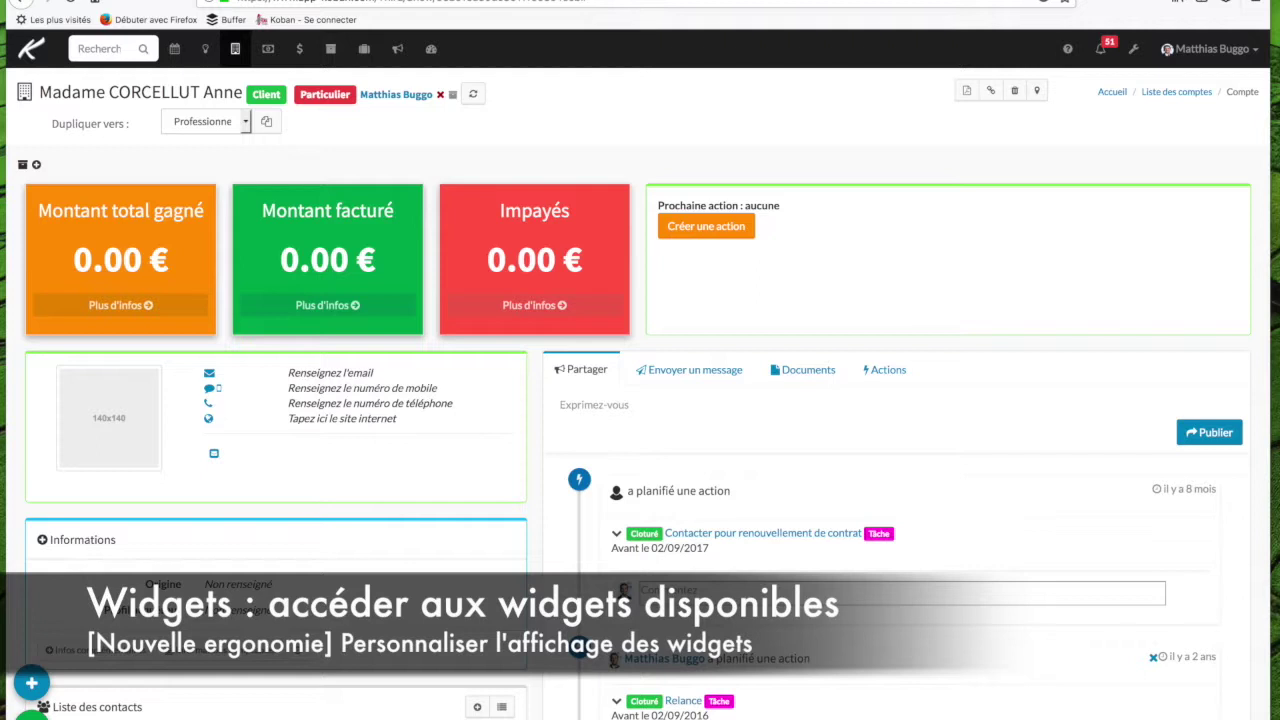
Look through the widgets available to add to the account page and close the list.
mouse_move(537, 560)
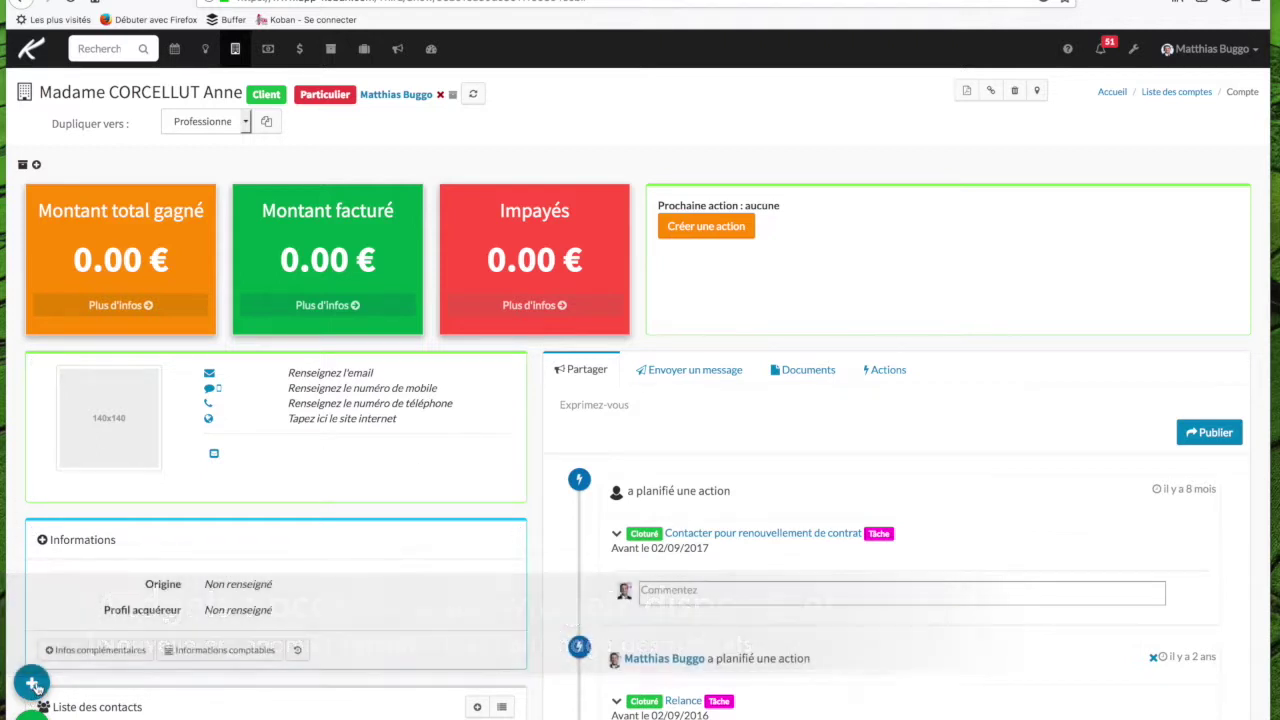
click(32, 684)
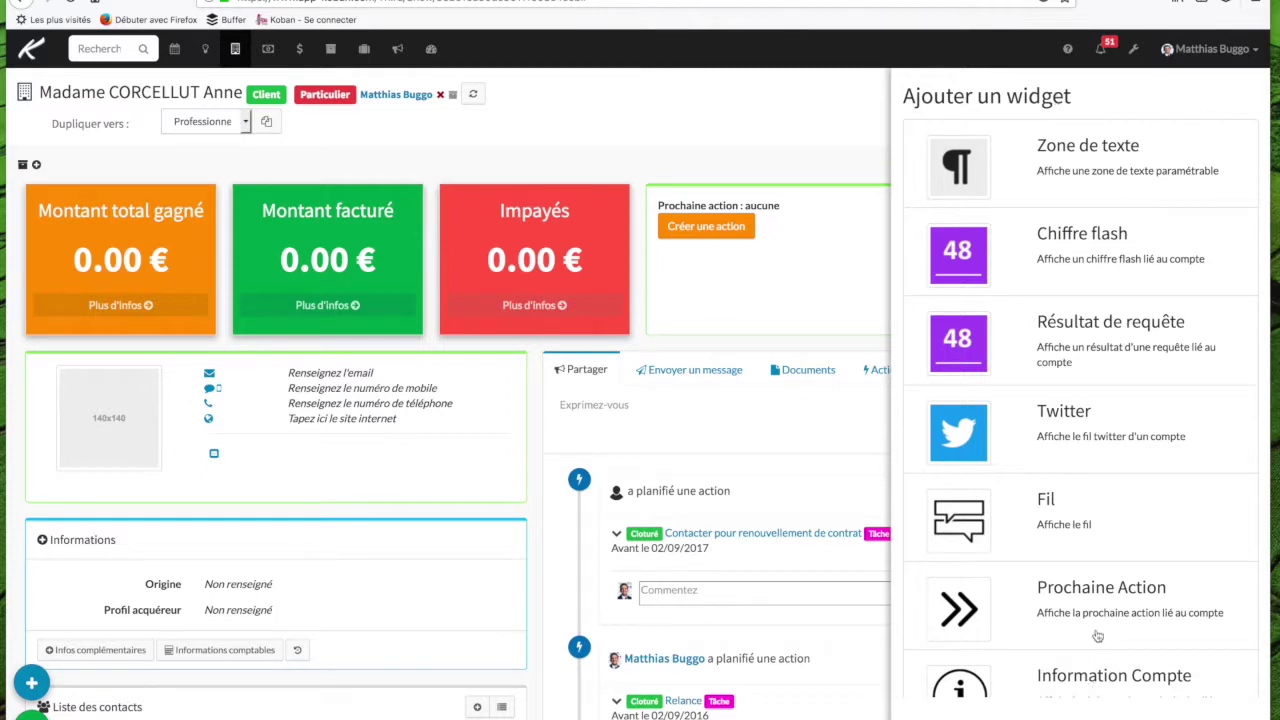
scroll(1098, 636, down, 5)
scroll(1098, 617, down, 12)
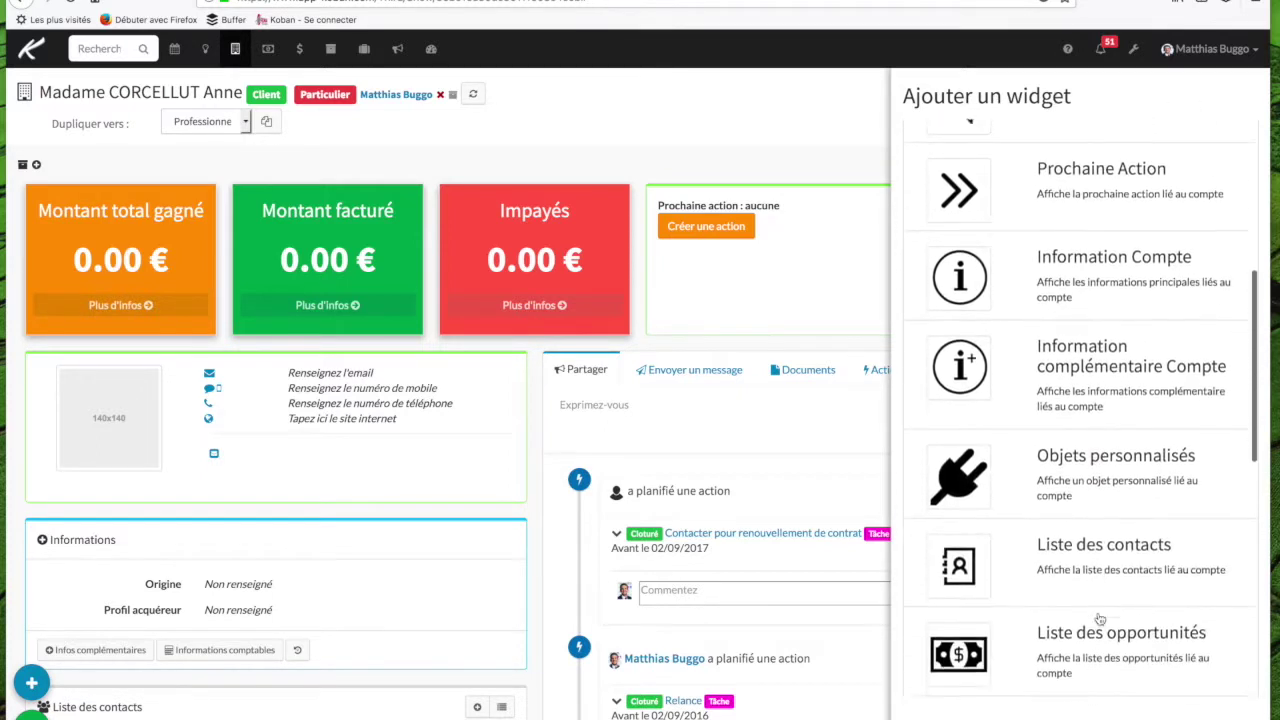
scroll(1098, 620, down, 5)
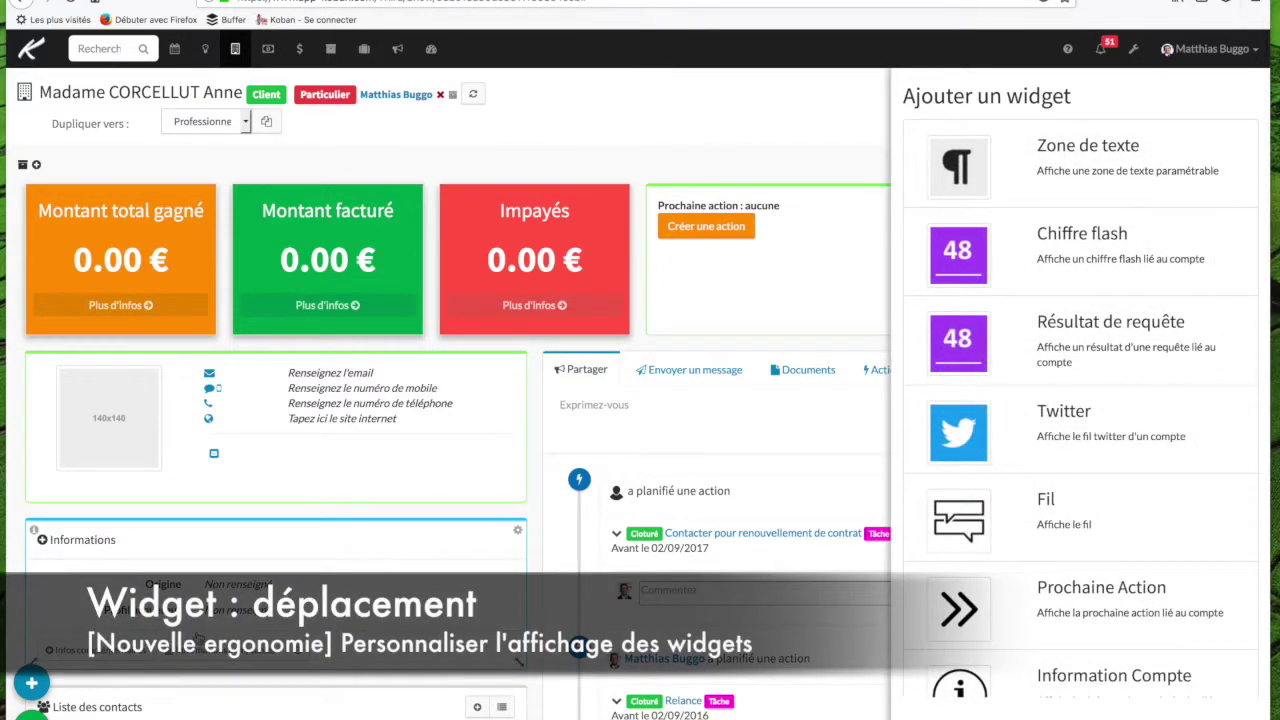
click(31, 683)
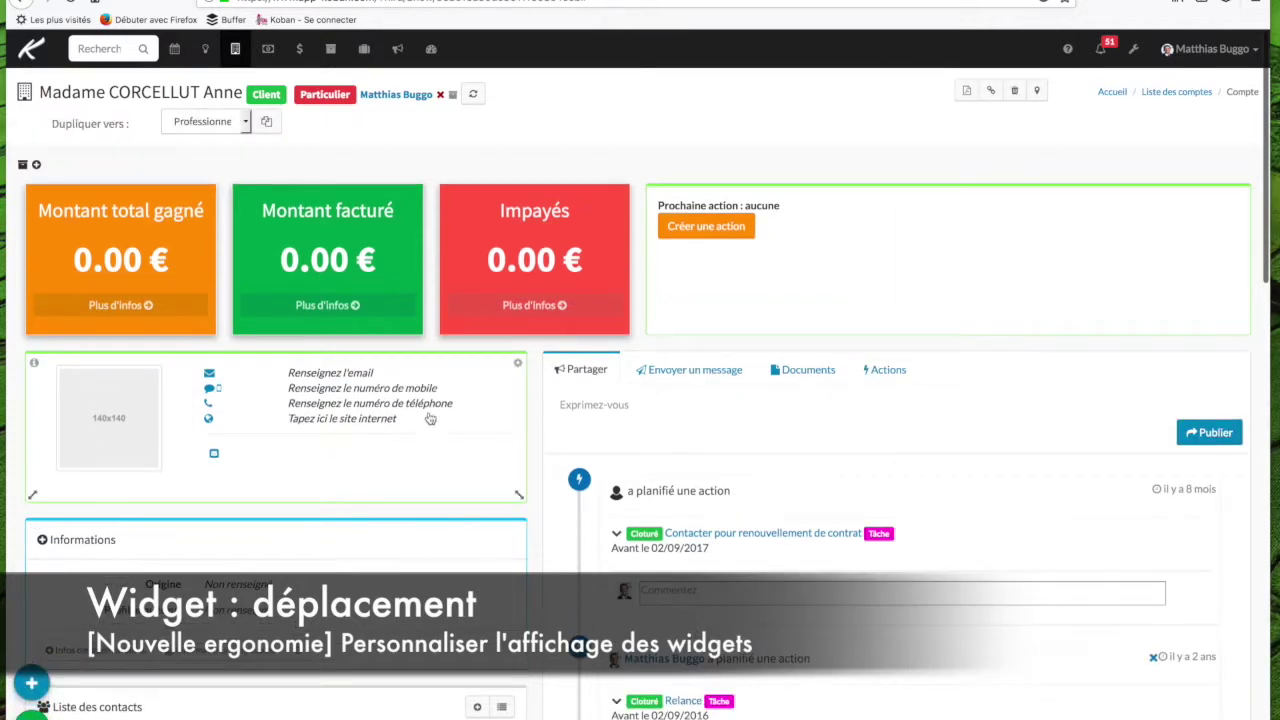
Move the Commentaires widget between the Informations and Liste des contacts widgets.
click(324, 447)
drag(324, 447, 740, 690)
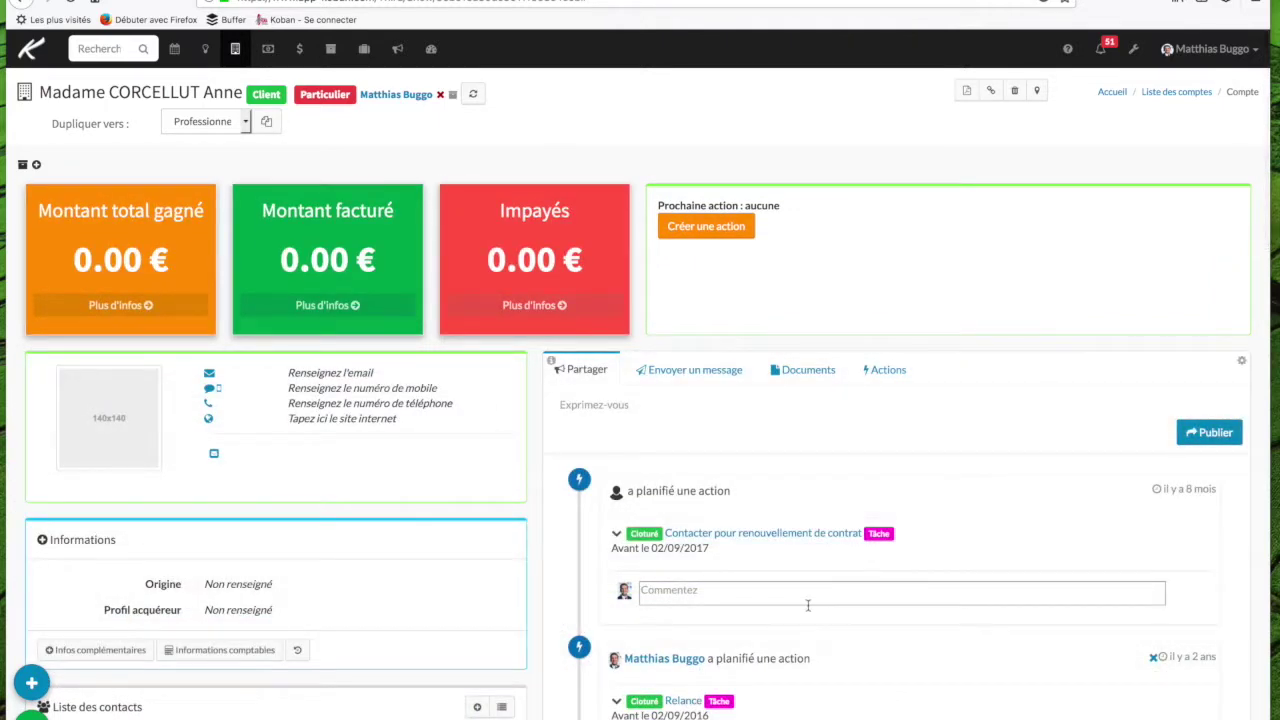
scroll(540, 540, down, 3)
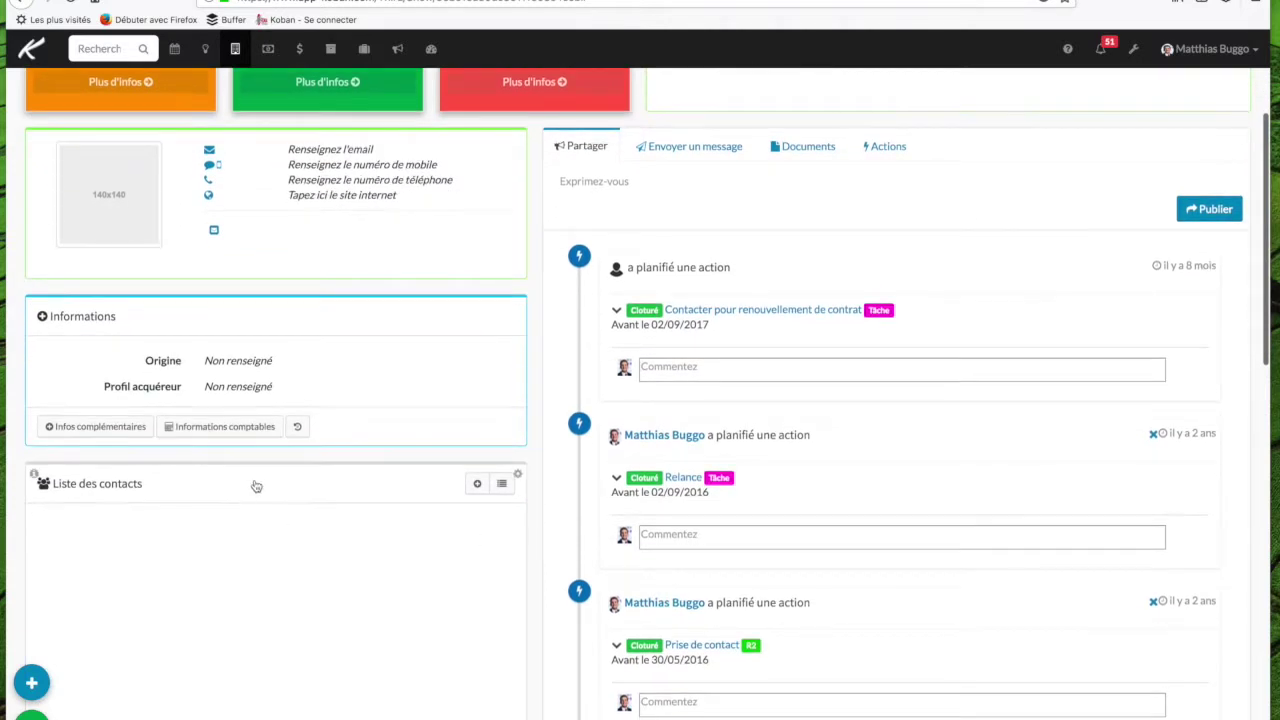
scroll(402, 516, down, 8)
scroll(401, 515, up, 1)
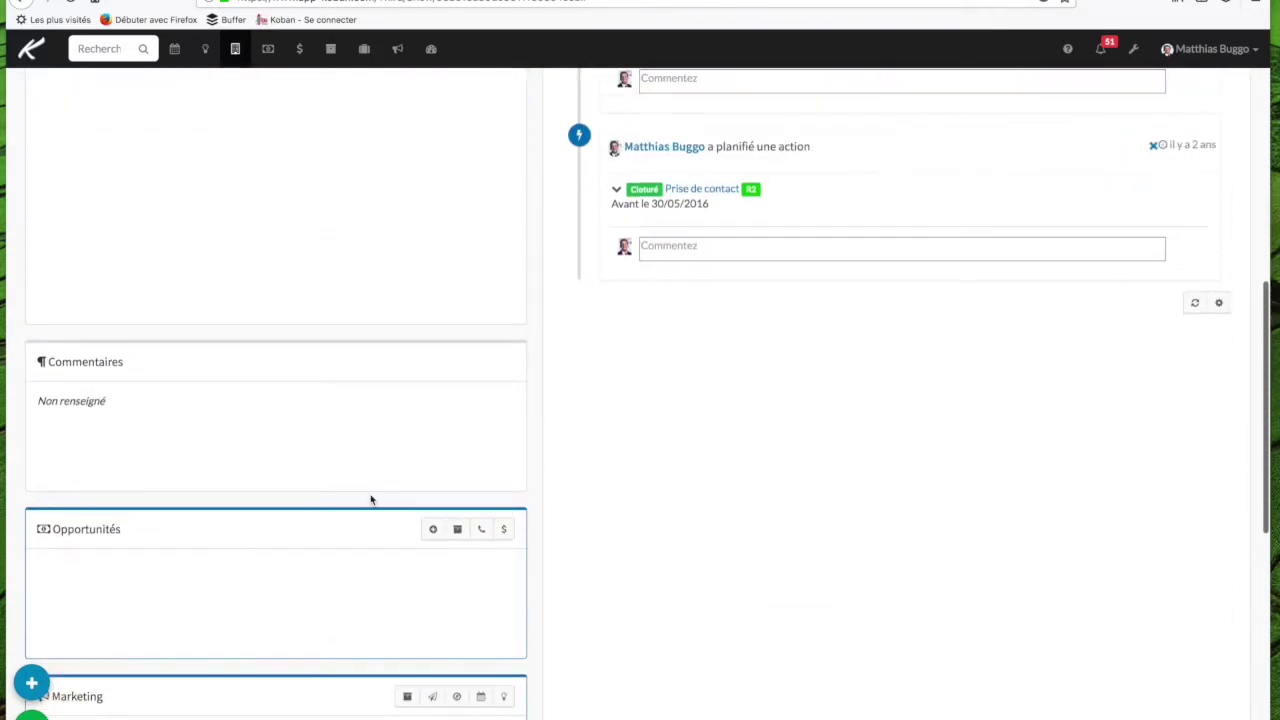
drag(332, 360, 457, 143)
scroll(576, 289, up, 5)
scroll(576, 289, up, 2)
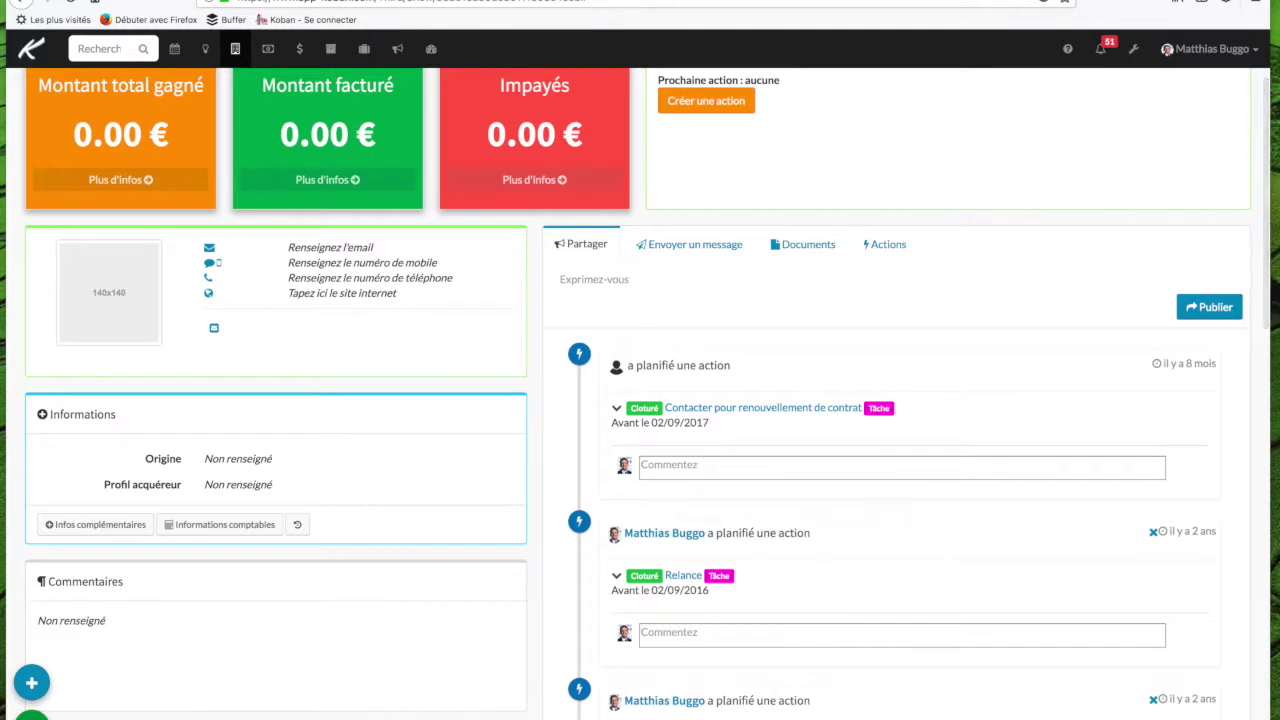
scroll(640, 393, down, 1)
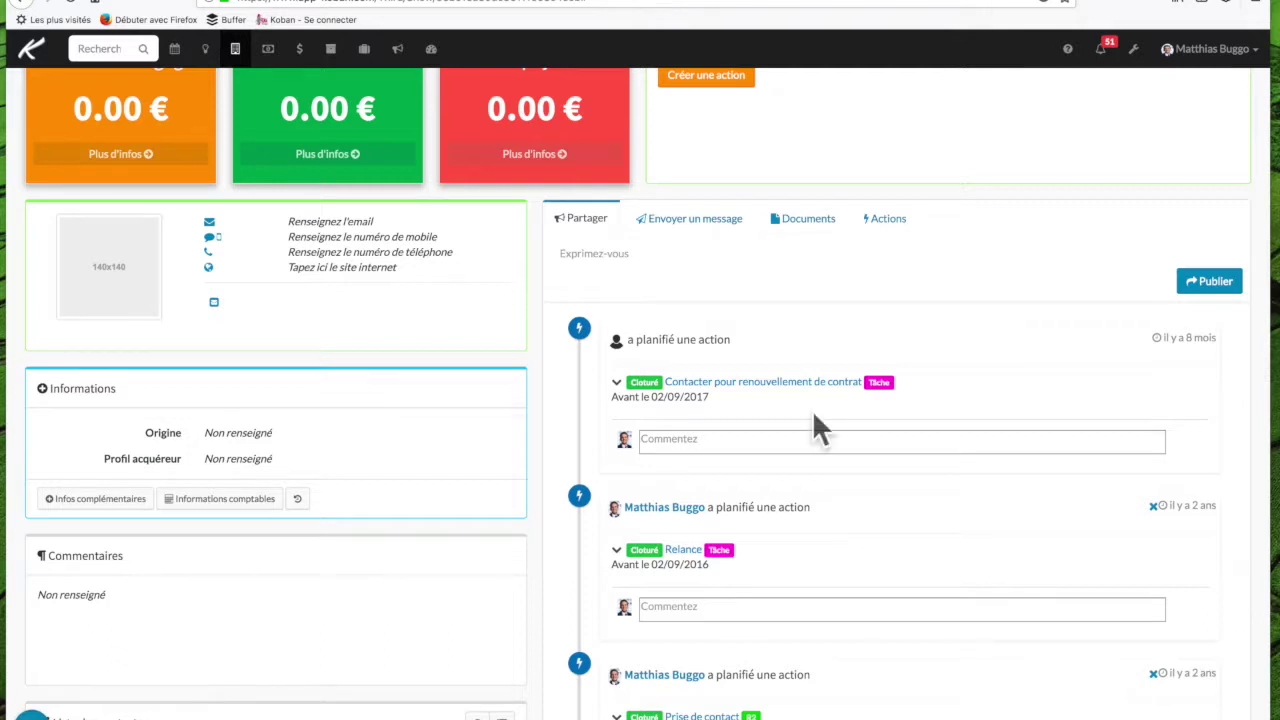
click(529, 362)
scroll(530, 367, up, 3)
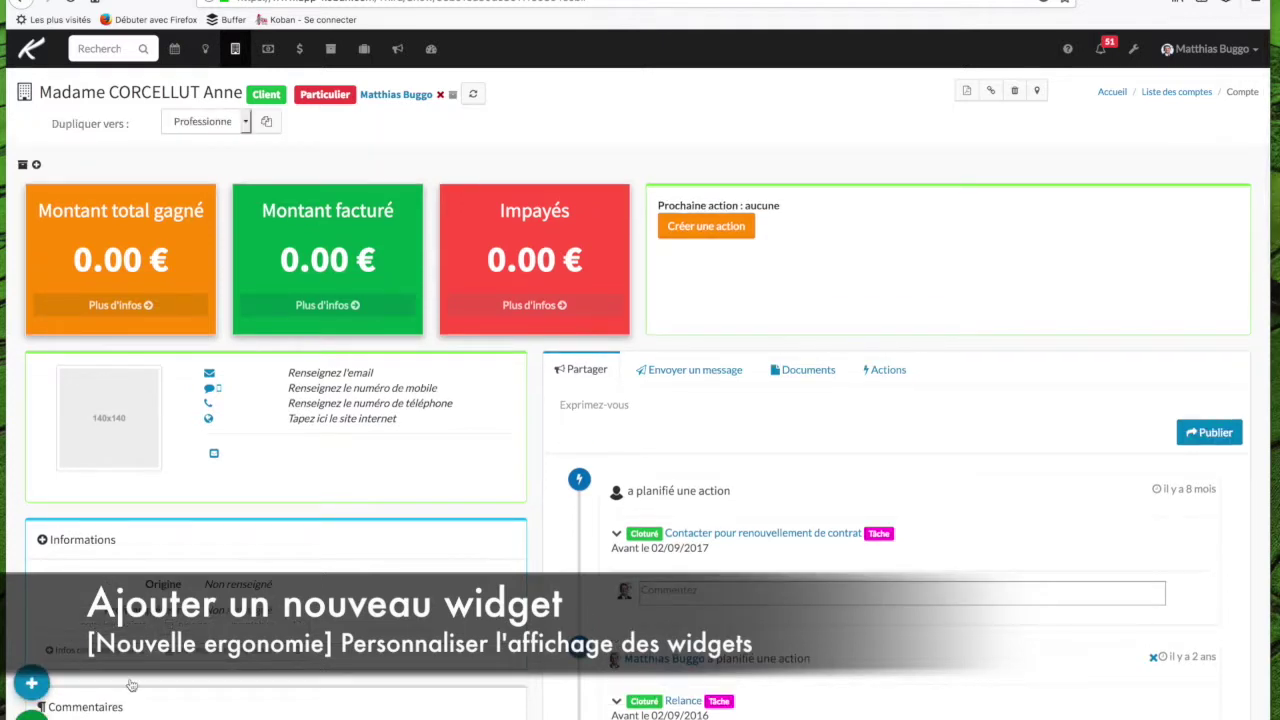
Add a Chiffre flash widget to the account page above the Montant total gagné tile.
click(31, 683)
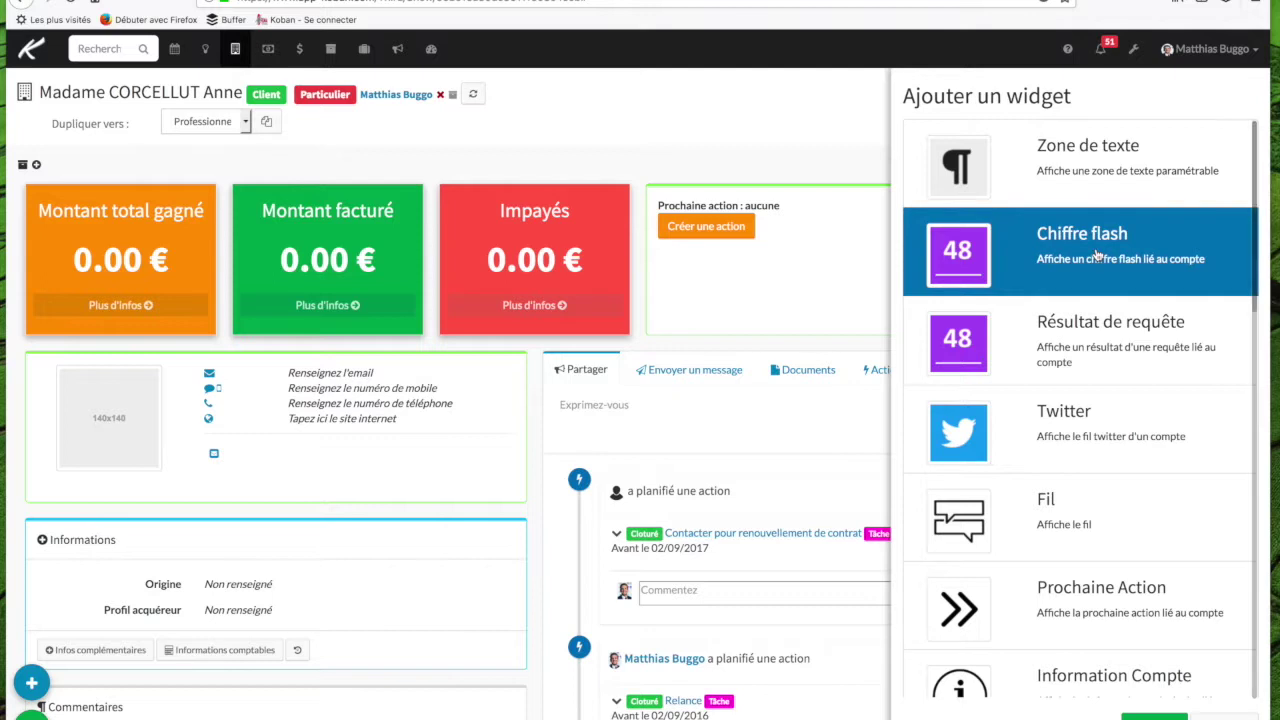
scroll(1105, 280, down, 3)
scroll(1113, 309, down, 2)
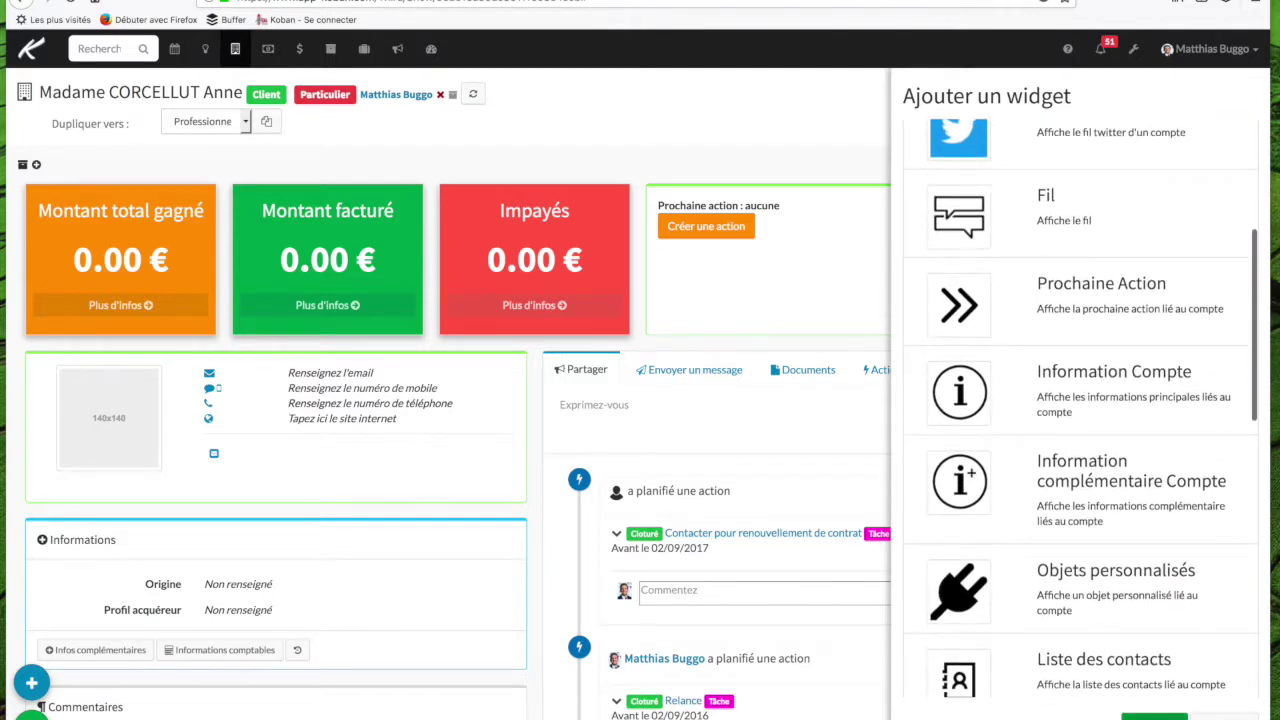
drag(40, 223, 237, 222)
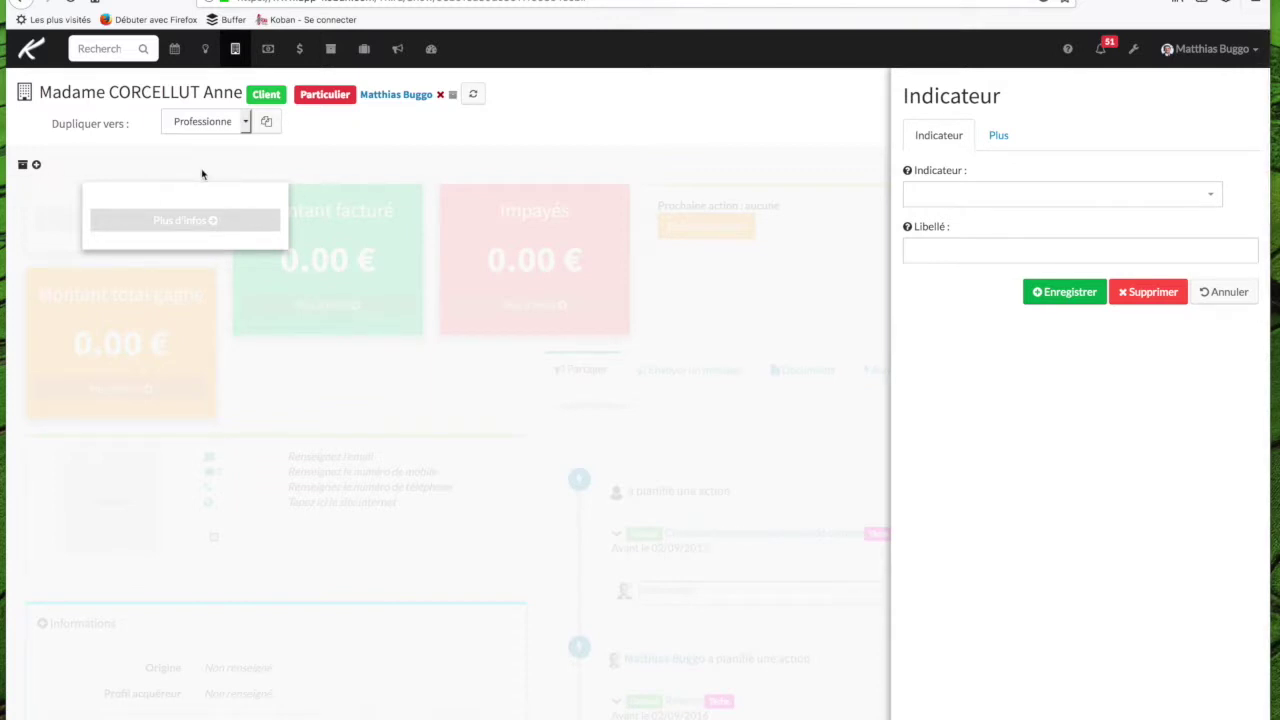
Set the new widget's indicator to Achats Année N-1, label it "achats année N-1", and save it.
click(1195, 198)
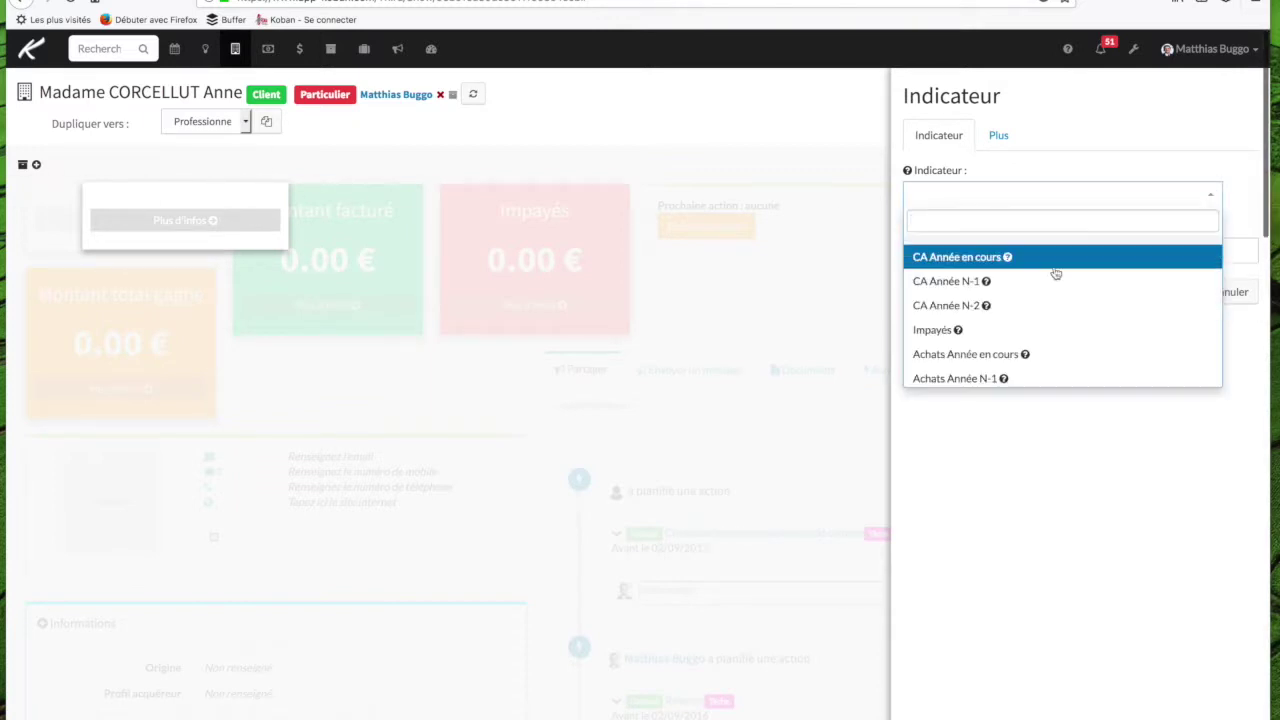
scroll(1054, 280, down, 3)
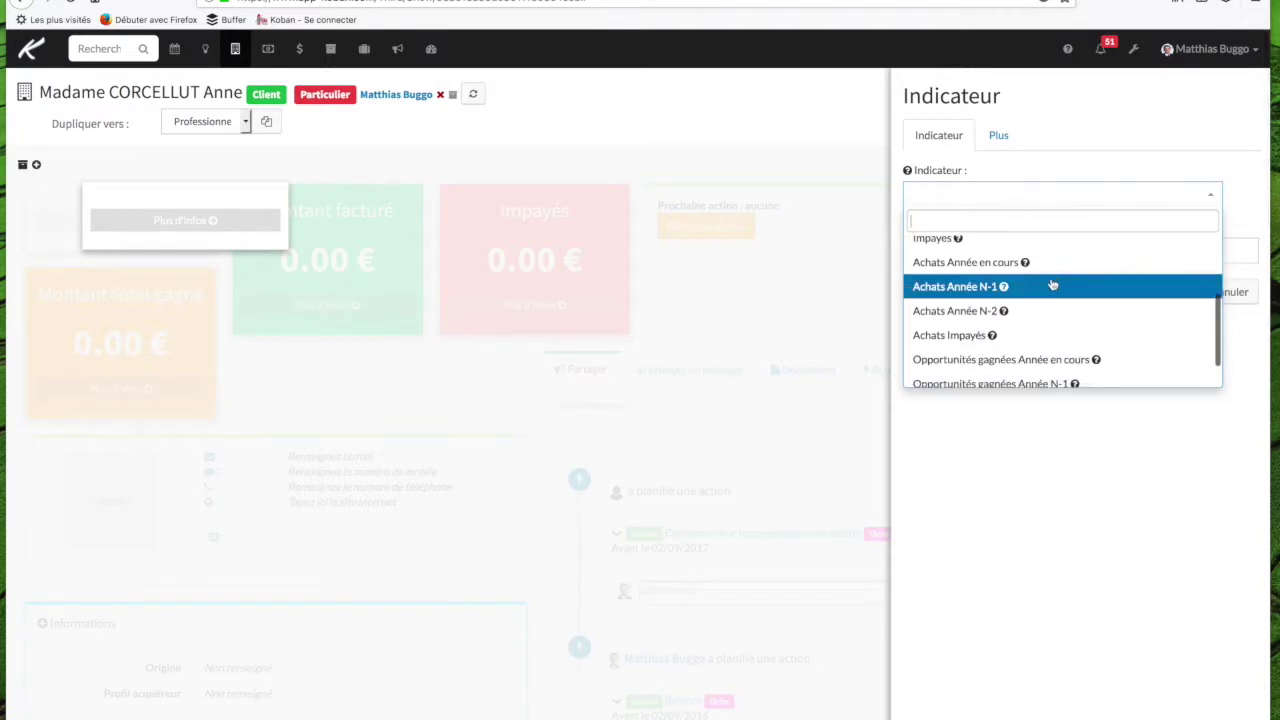
click(1052, 288)
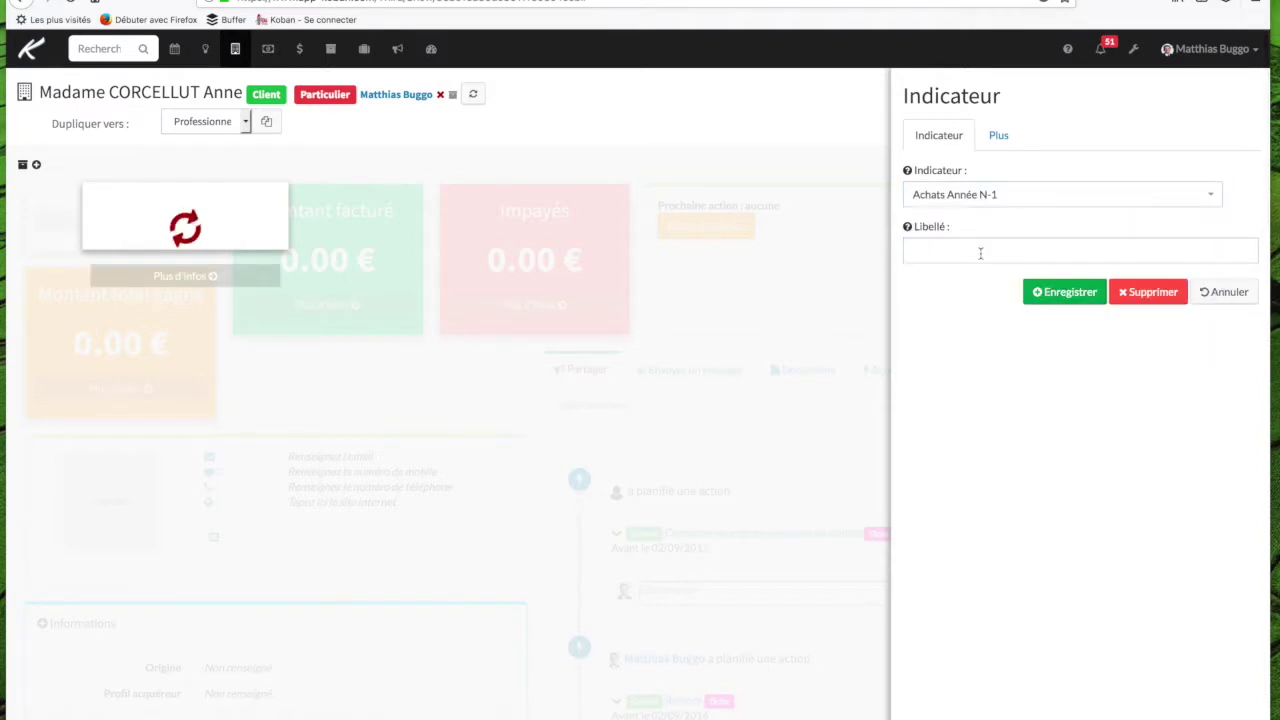
click(986, 253)
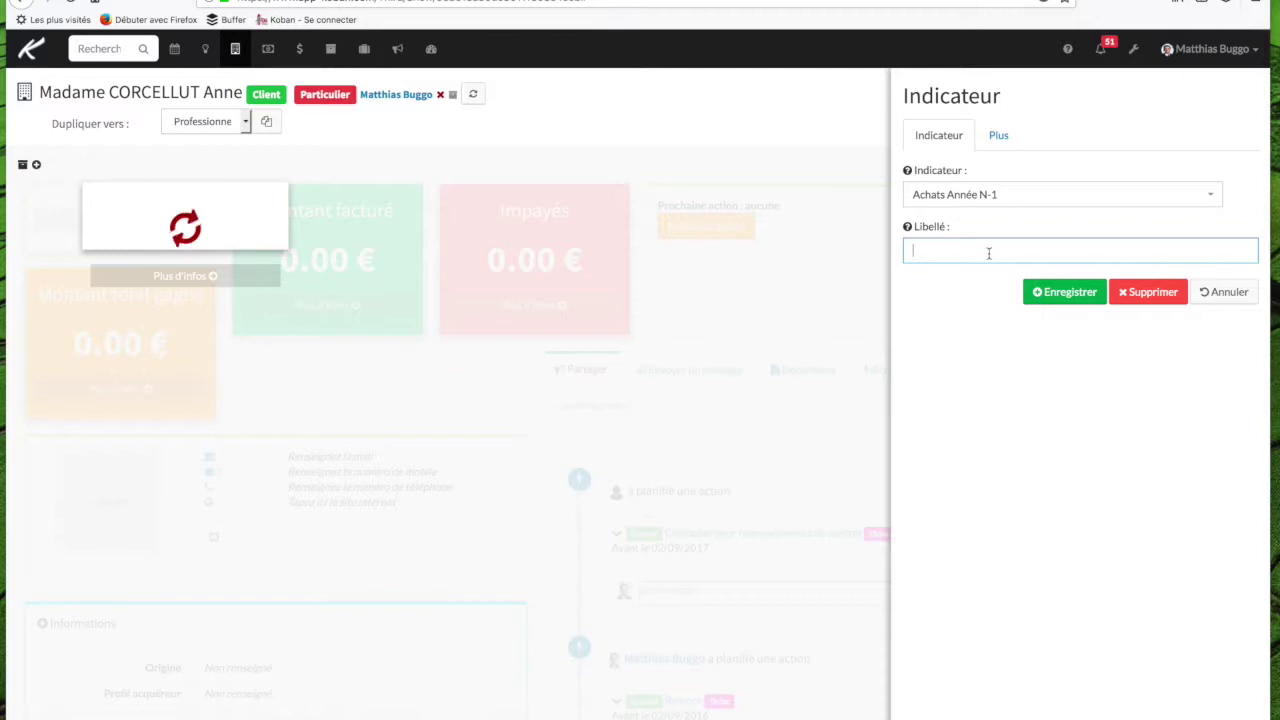
text(achats année N-1)
click(1068, 302)
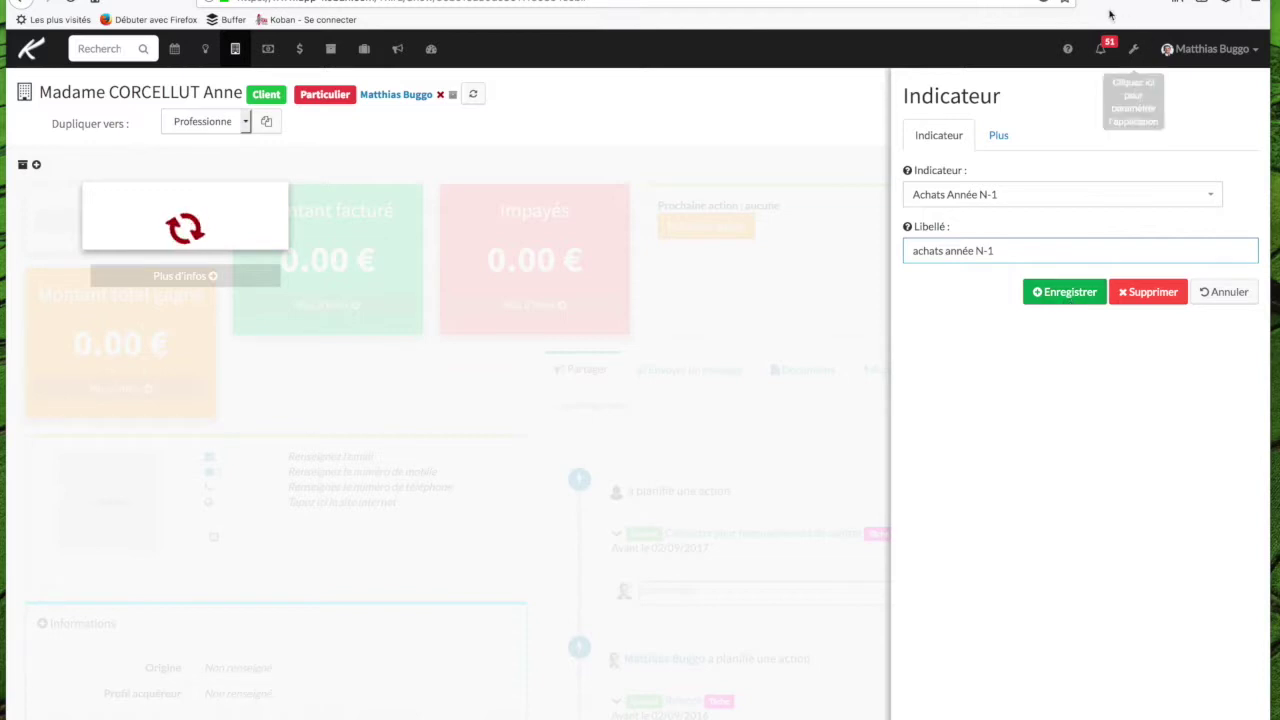
click(999, 138)
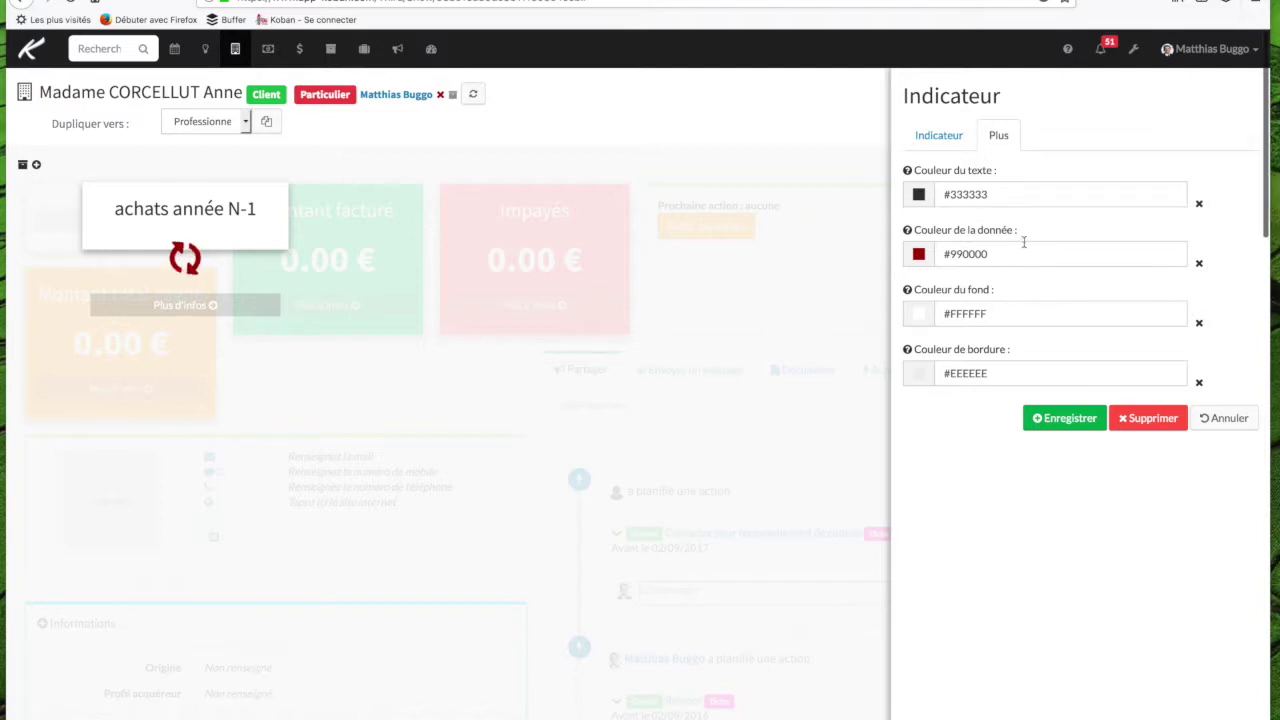
click(1065, 420)
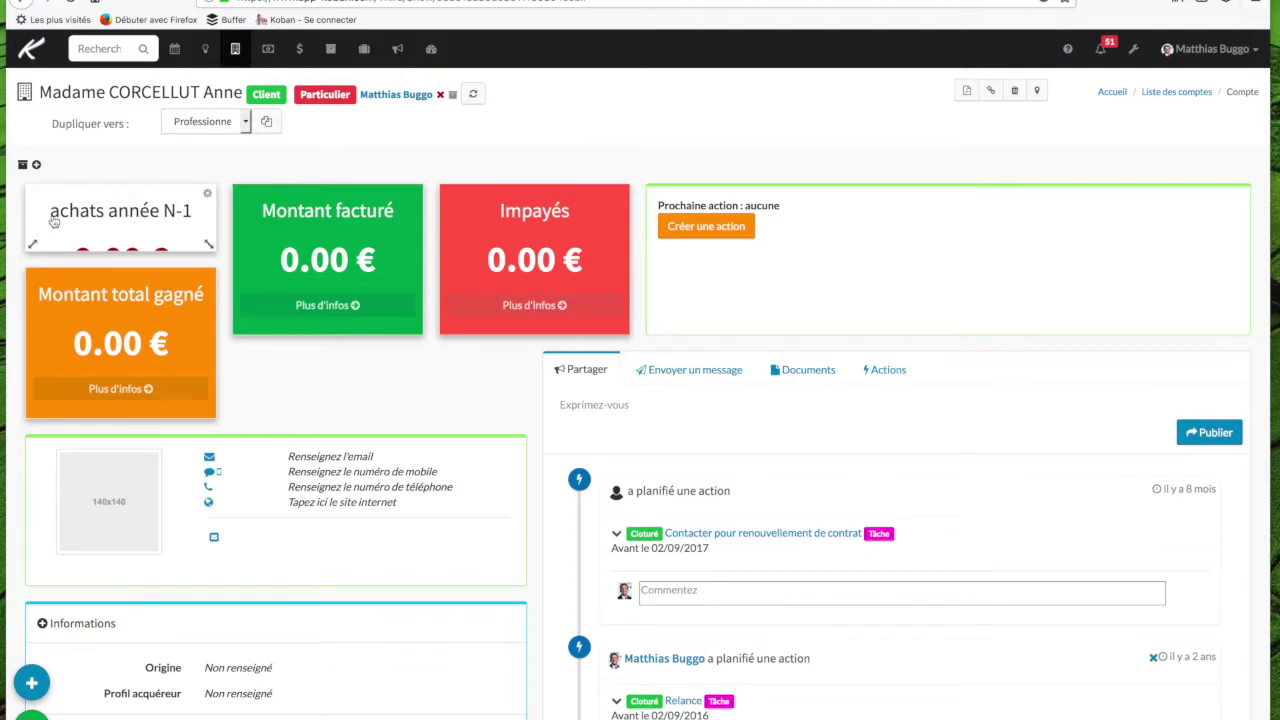
Enlarge the achats année N-1 tile beside Montant total gagné, and place Impayés and Montant facturé in a second row beneath them.
mouse_move(210, 245)
drag(209, 245, 207, 326)
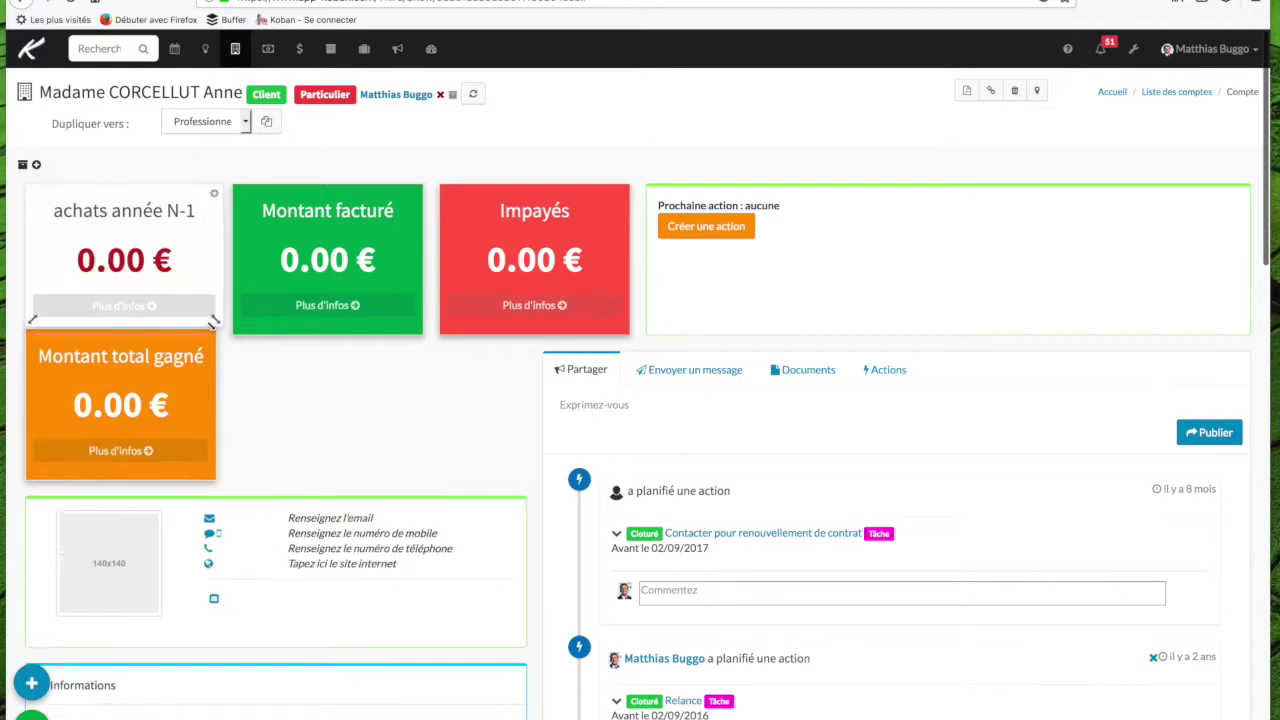
drag(160, 262, 372, 425)
drag(542, 227, 112, 426)
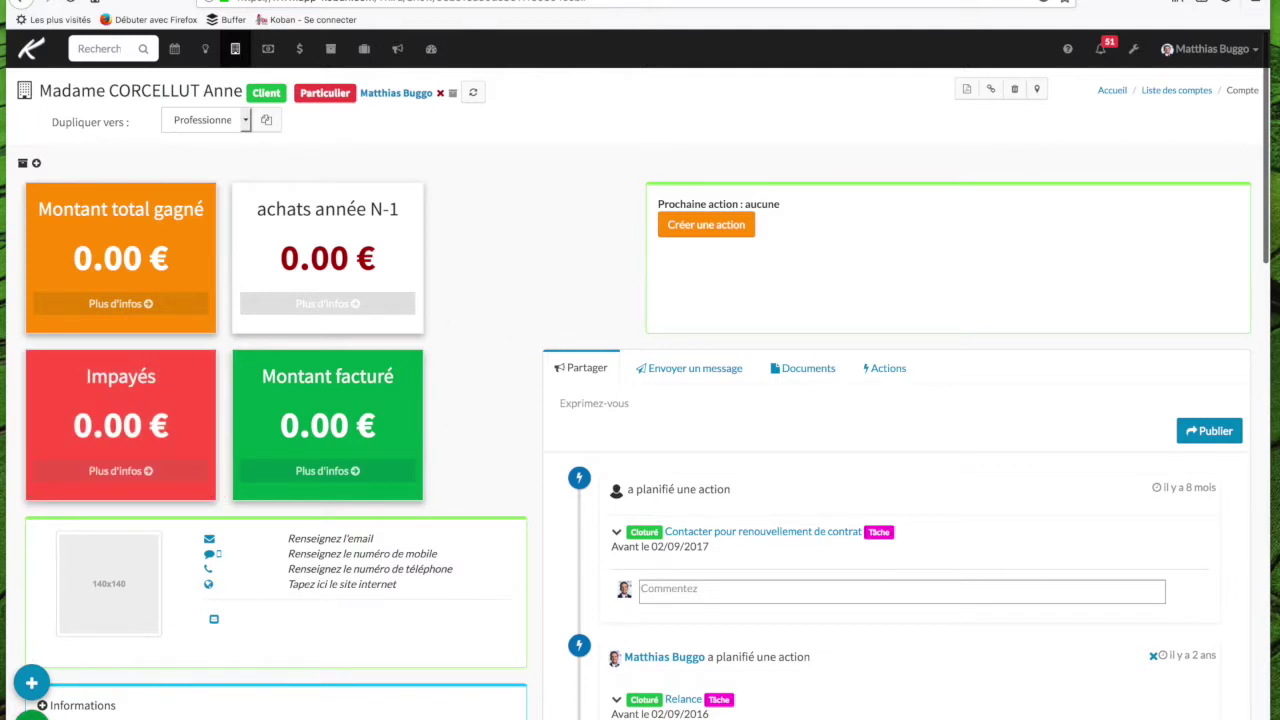
Delete the achats année N-1 widget and move the Impayés tile into the first row beside Montant facturé.
scroll(640, 413, down, 1)
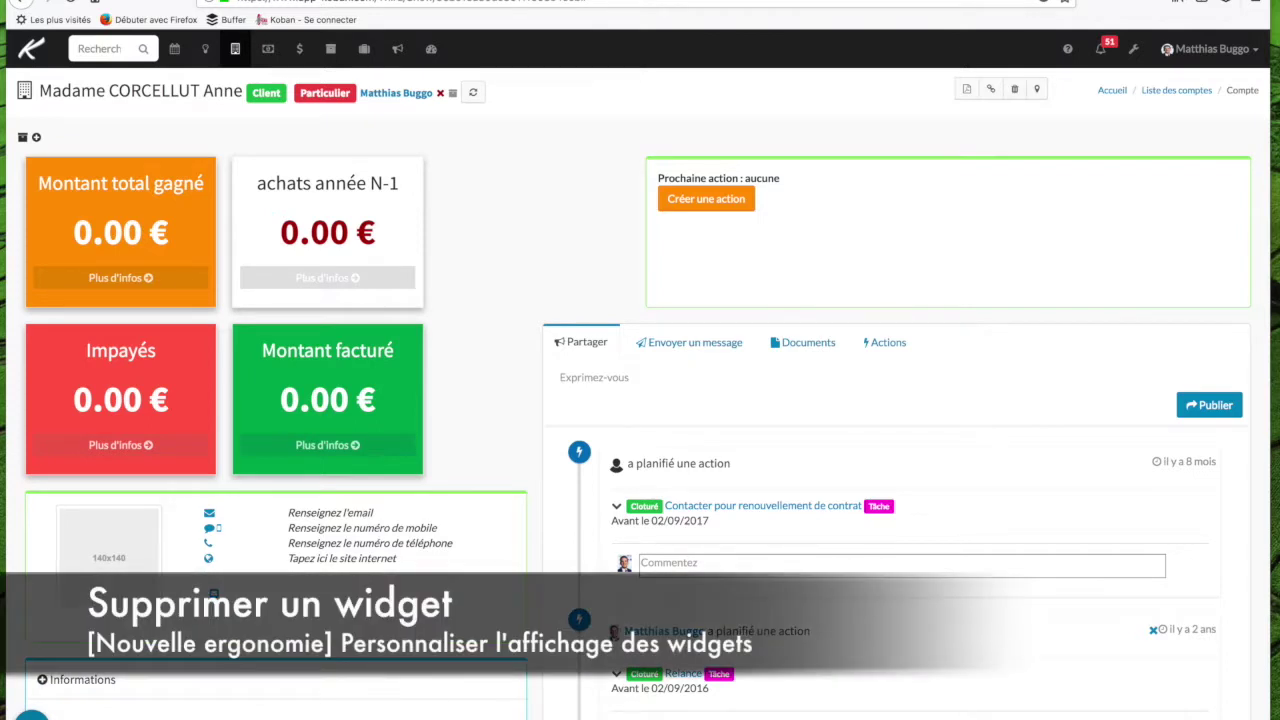
scroll(640, 413, up, 1)
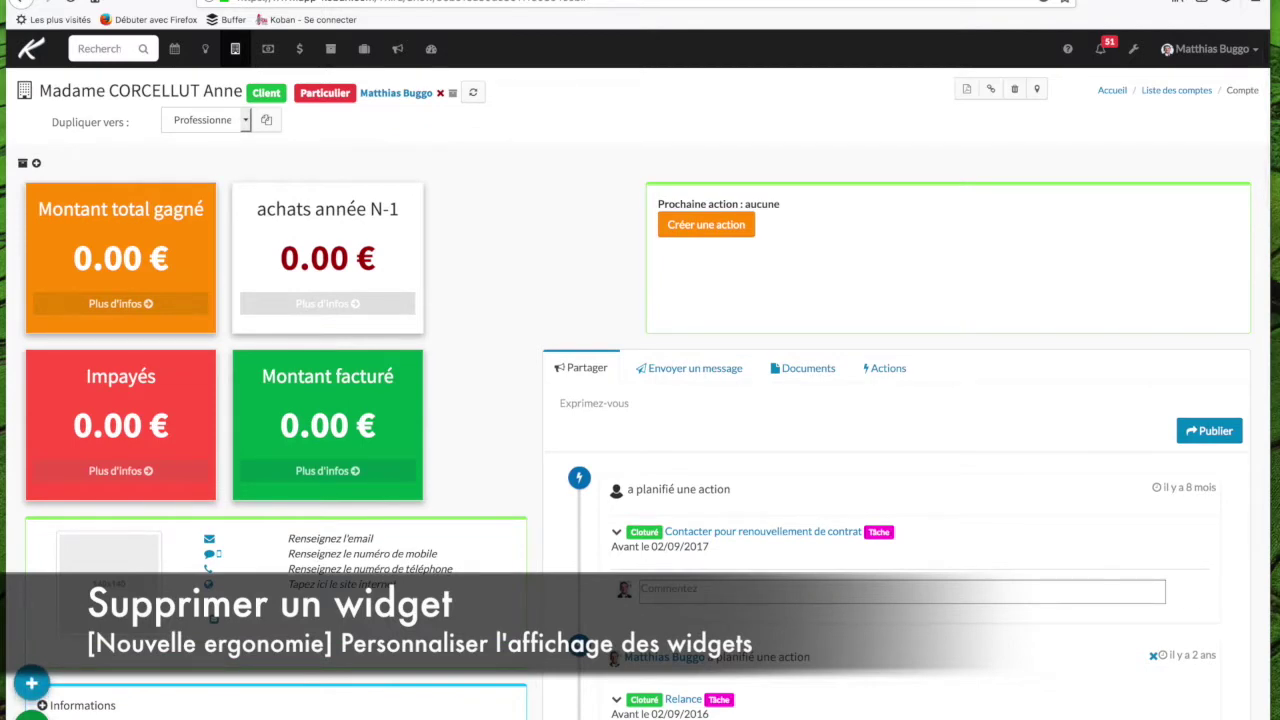
mouse_move(261, 186)
click(414, 192)
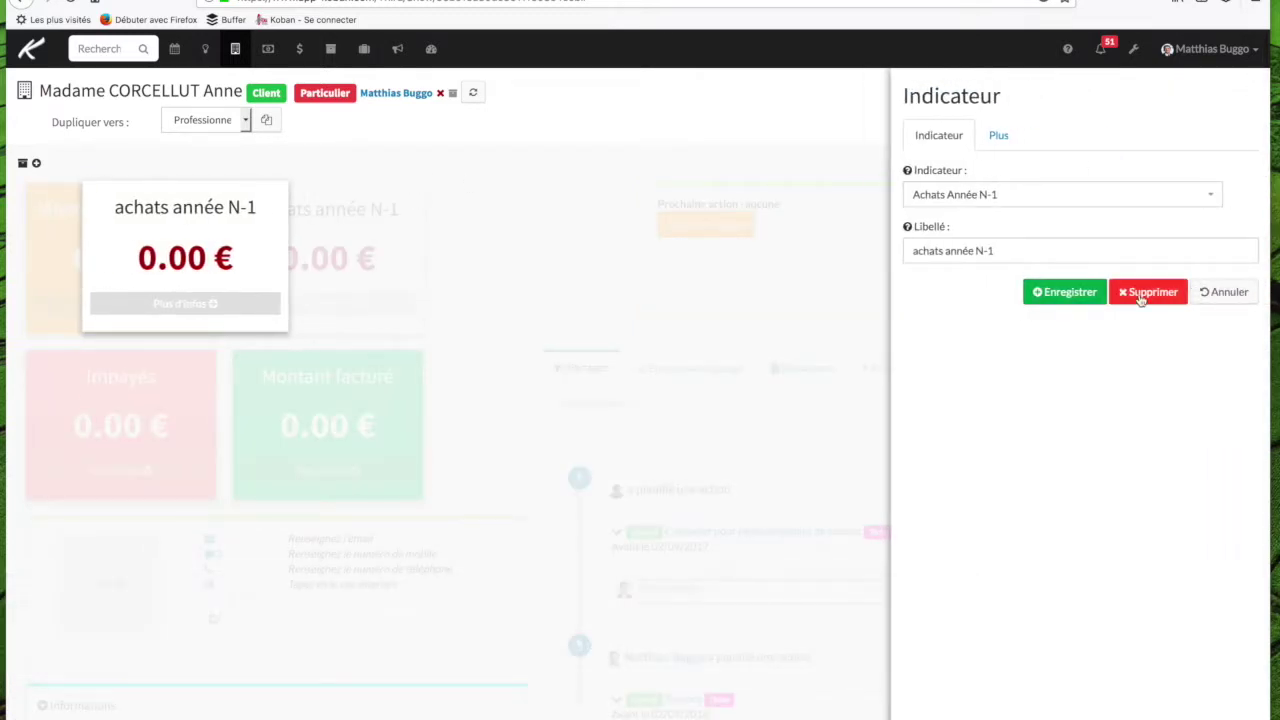
click(1141, 292)
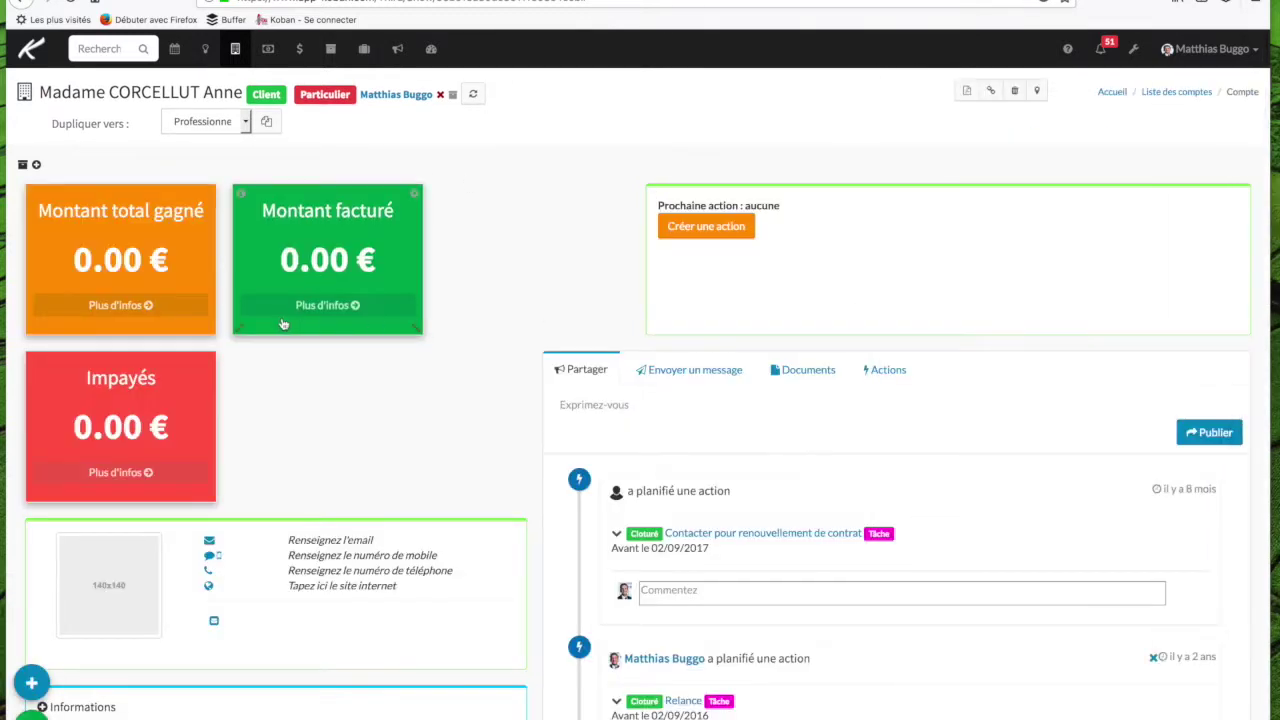
drag(158, 411, 597, 241)
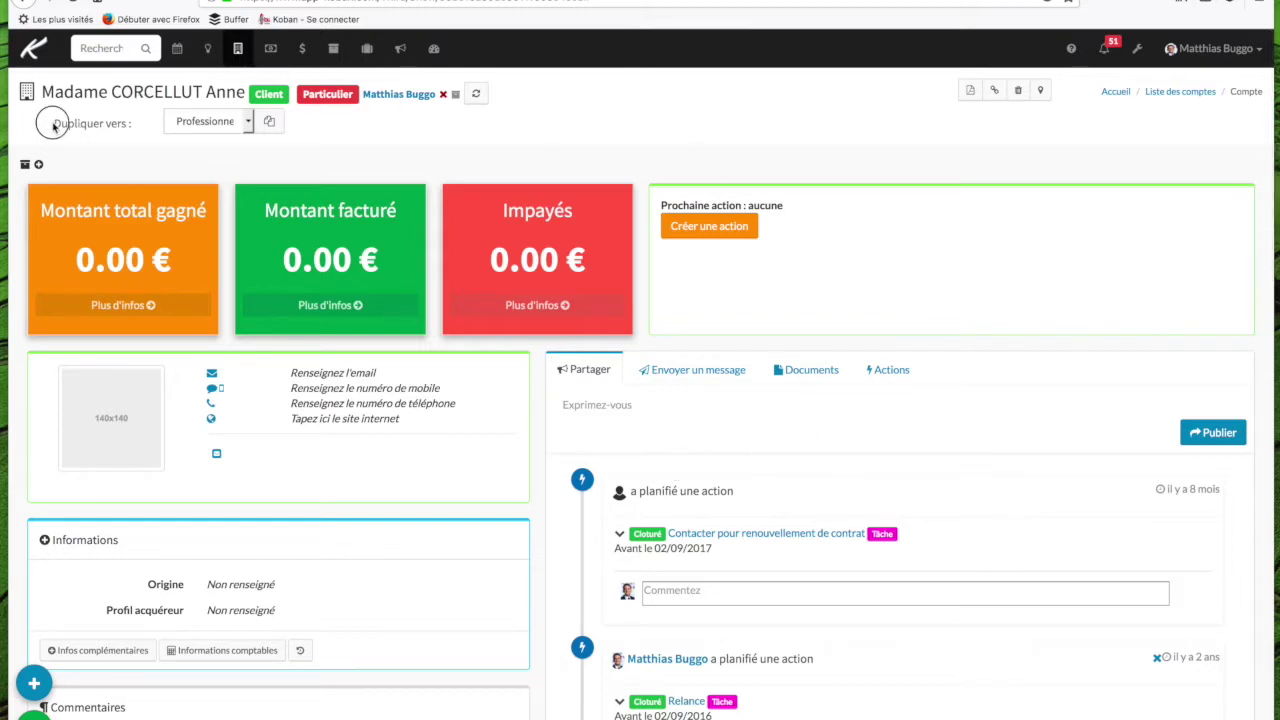
Try to duplicate the page layout to the Collectivité account type, but decline overwriting its existing page.
drag(52, 123, 150, 125)
click(300, 142)
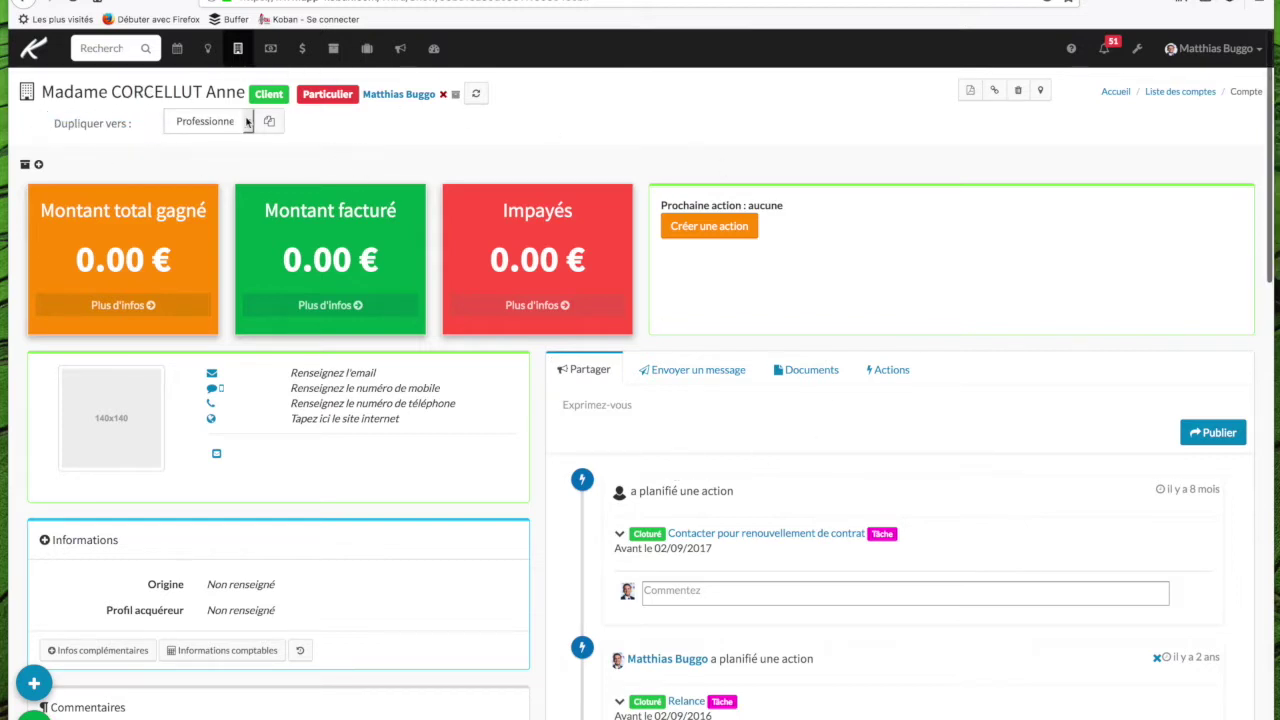
click(249, 123)
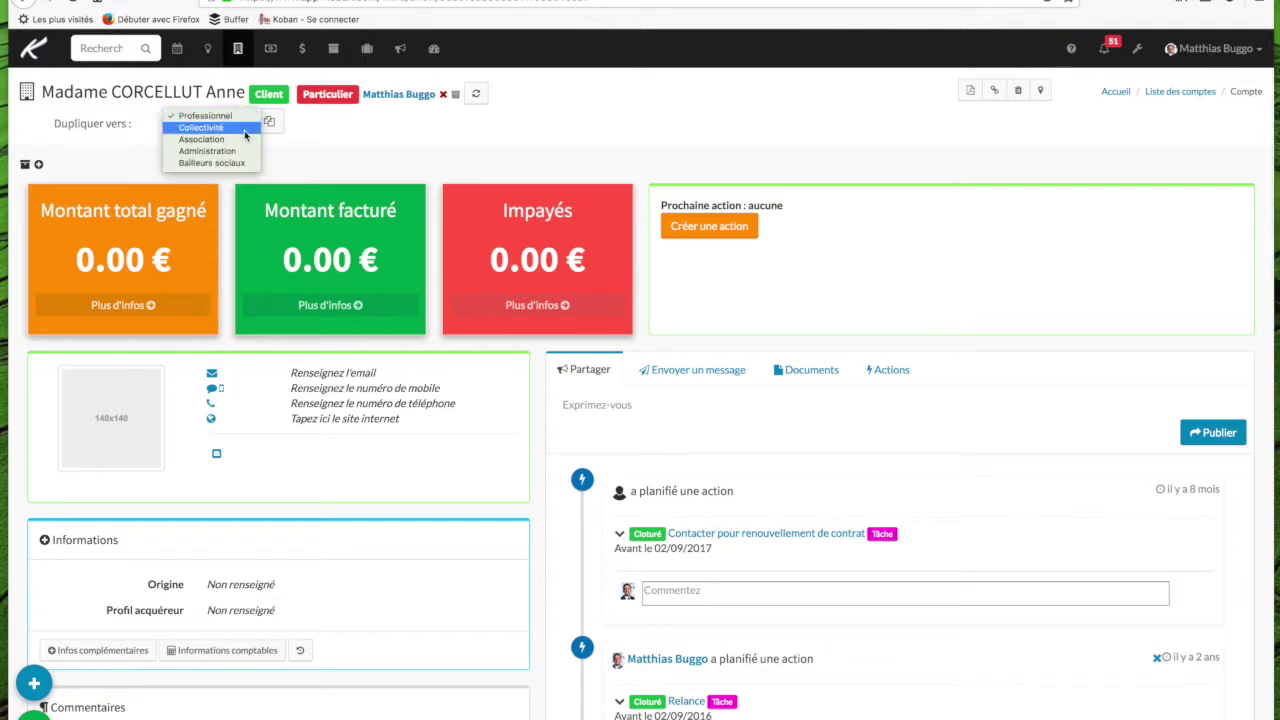
click(245, 134)
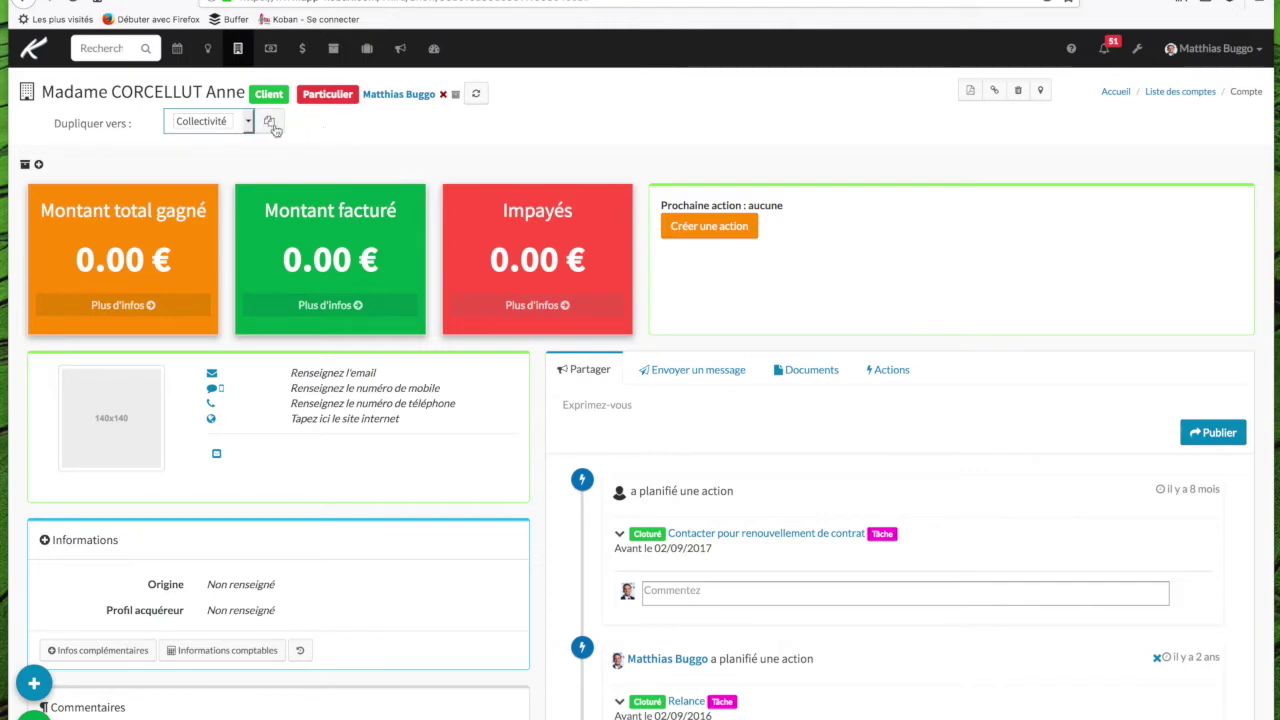
click(272, 123)
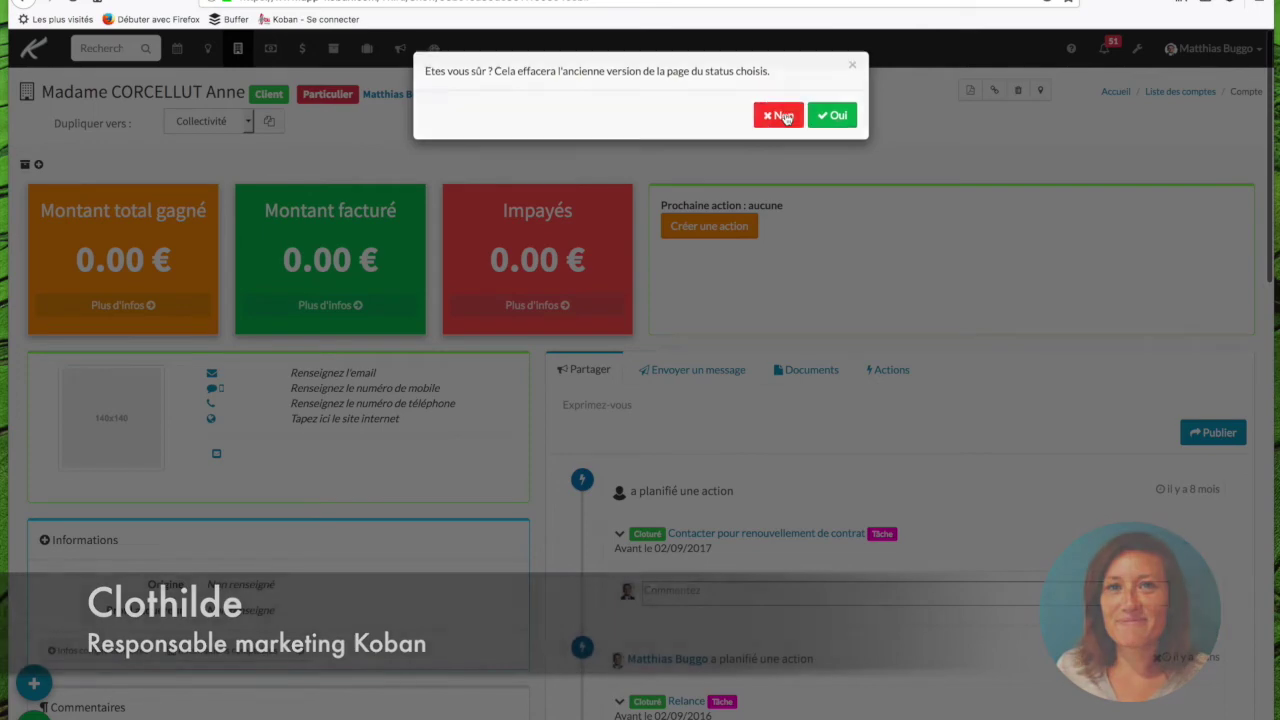
click(785, 117)
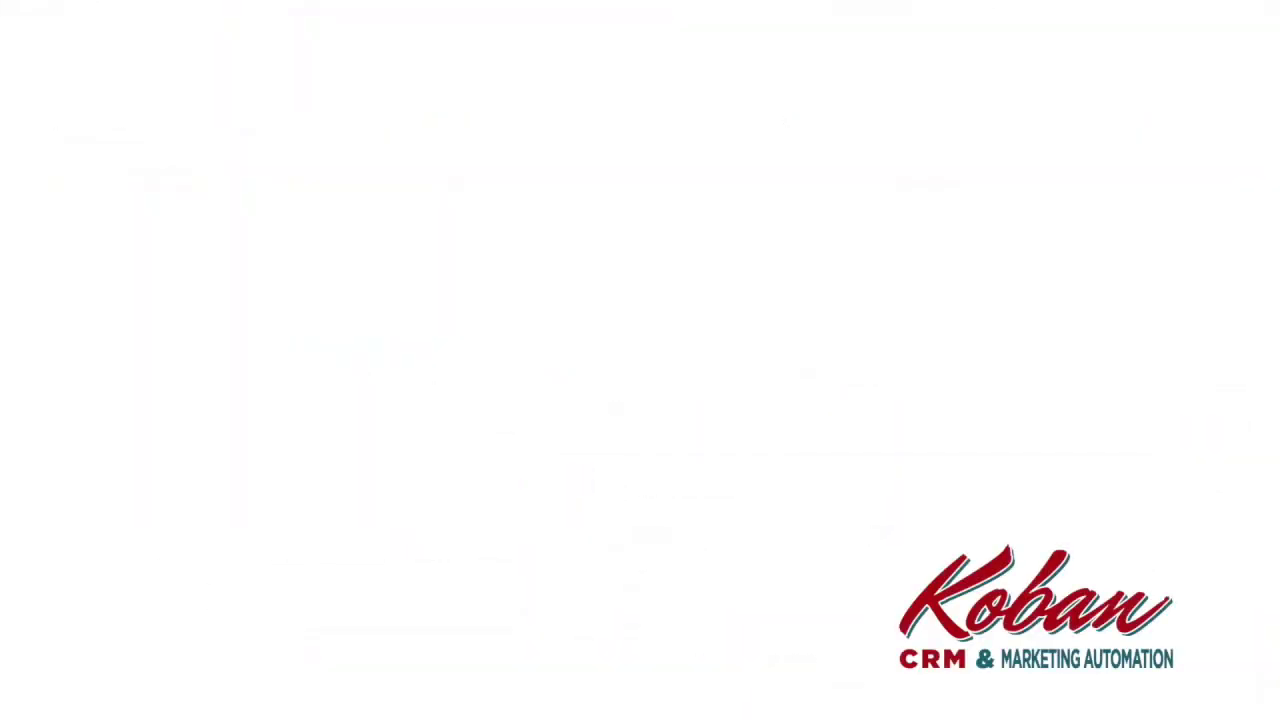